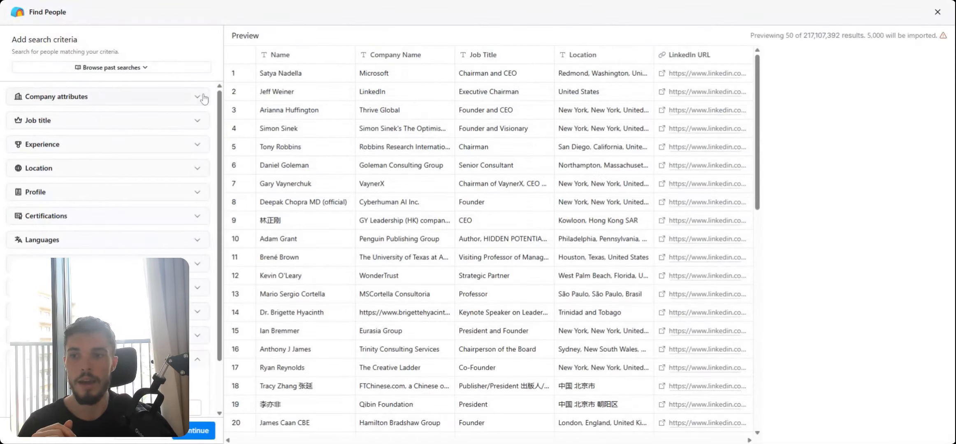
Filter the people search to companies in the Accounting industry
left_click(136, 103)
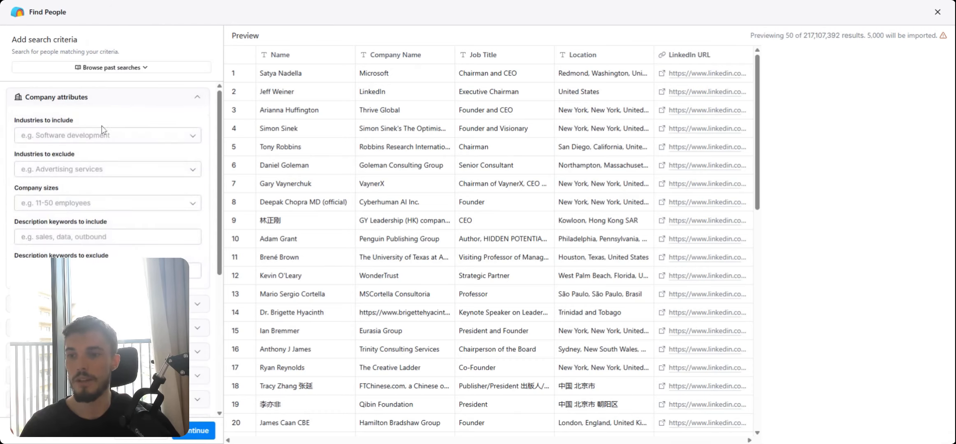
left_click(103, 135)
left_click(181, 123)
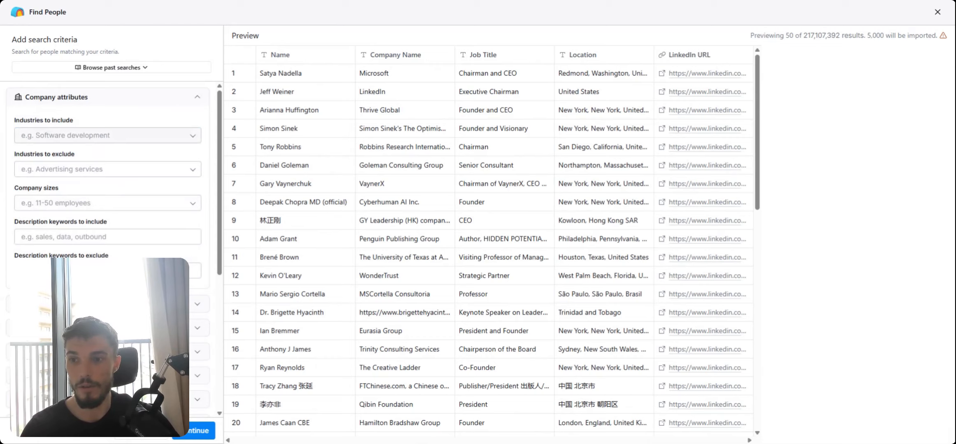
left_click(103, 135)
type("accounting")
key("Return")
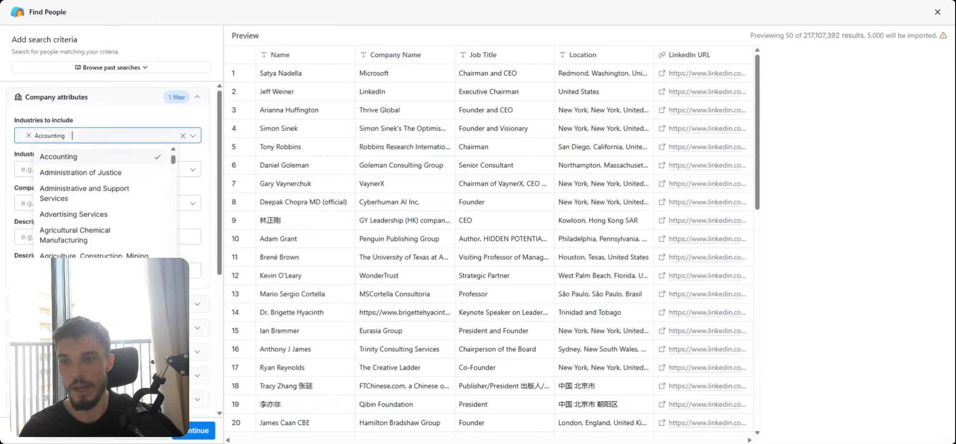
left_click(203, 155)
Restrict the company sizes to 2-10, 11-50 and 51-200 employees
left_click(128, 202)
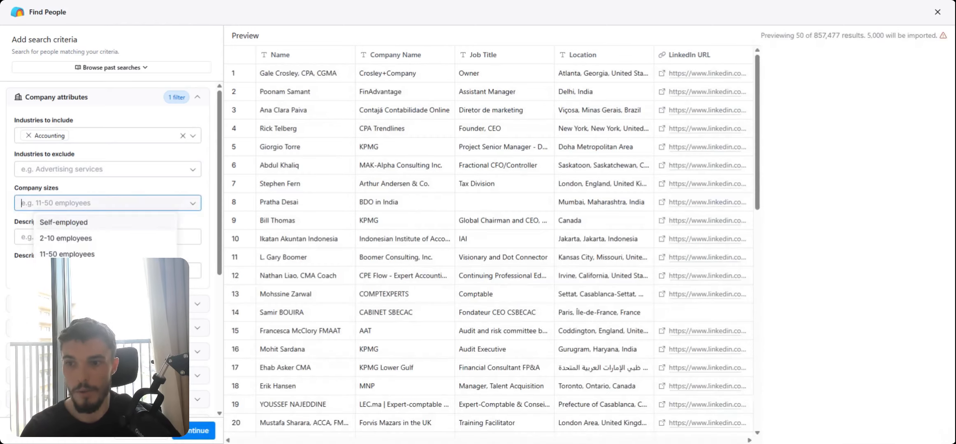
left_click(91, 242)
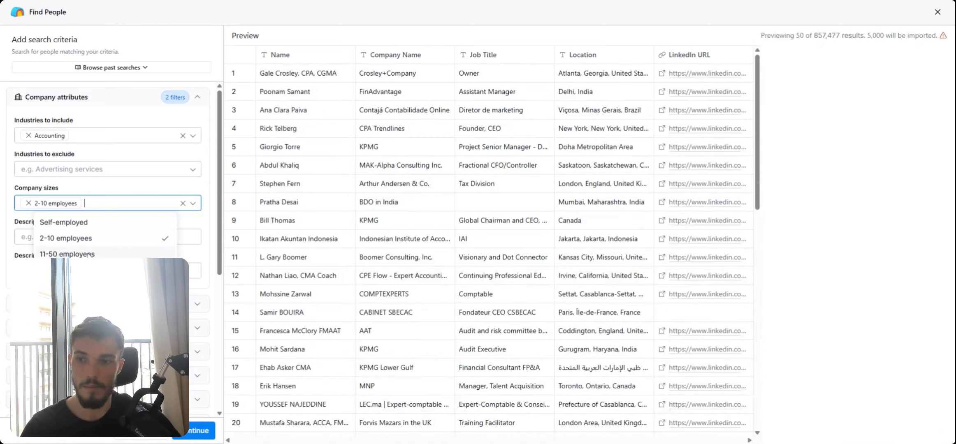
left_click(91, 253)
left_click(91, 270)
left_click(172, 190)
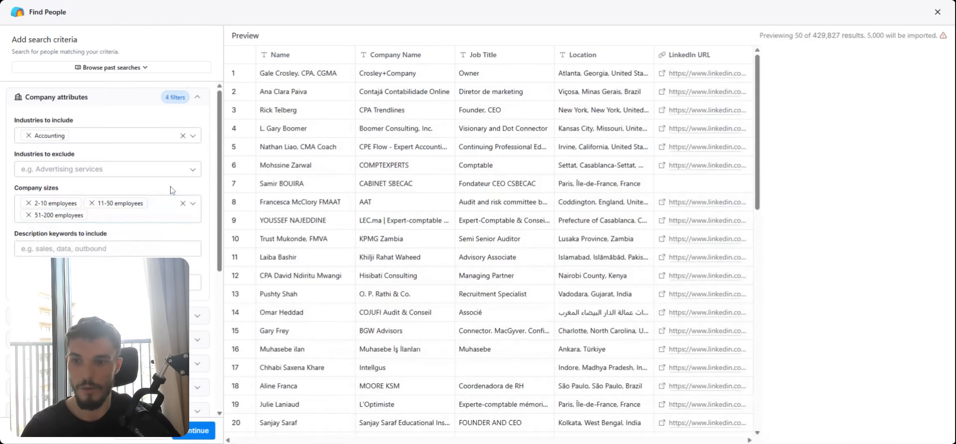
left_click(200, 103)
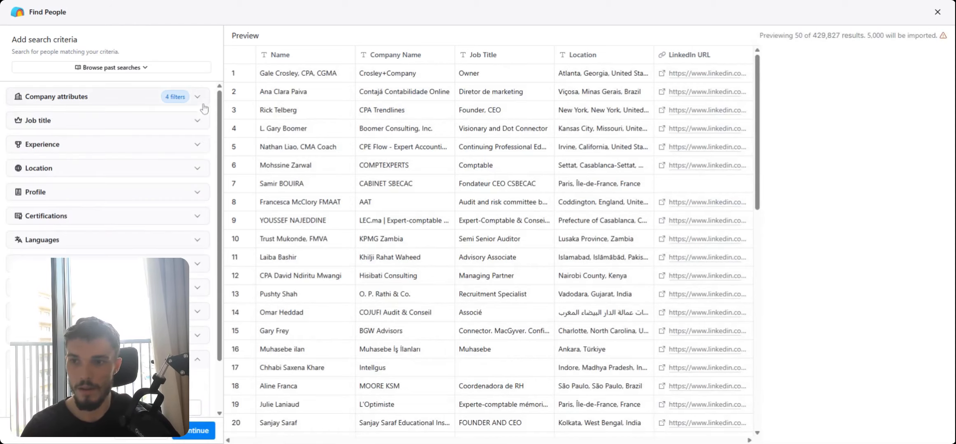
Include only people whose job title is Chief Executive Officer by adding "ceo" to the job title filter
left_click(126, 126)
left_click(123, 160)
left_click(122, 158)
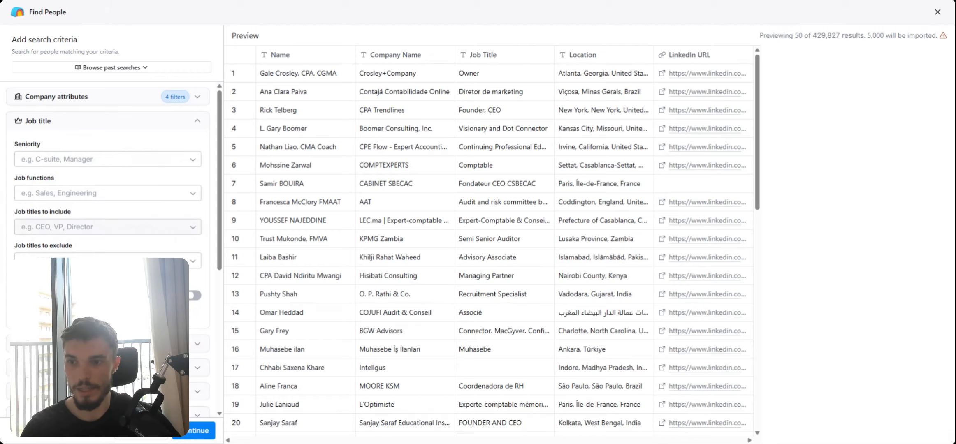
left_click(115, 227)
type("ceo")
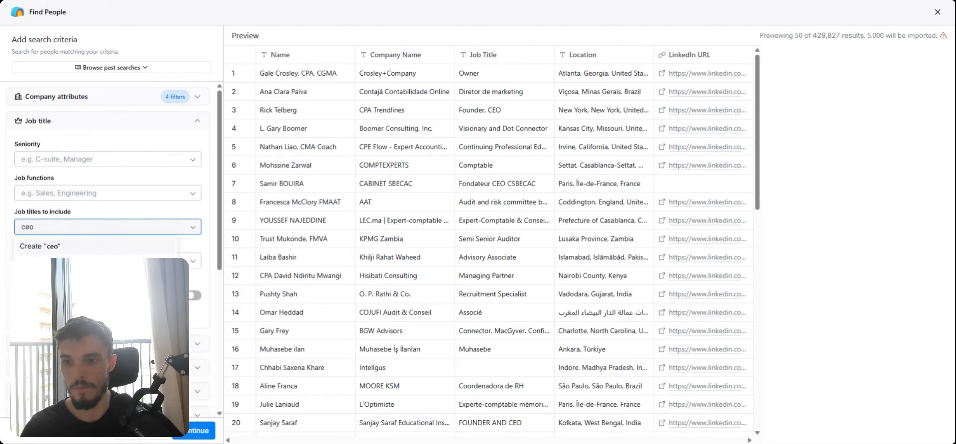
key("Return")
left_click(171, 211)
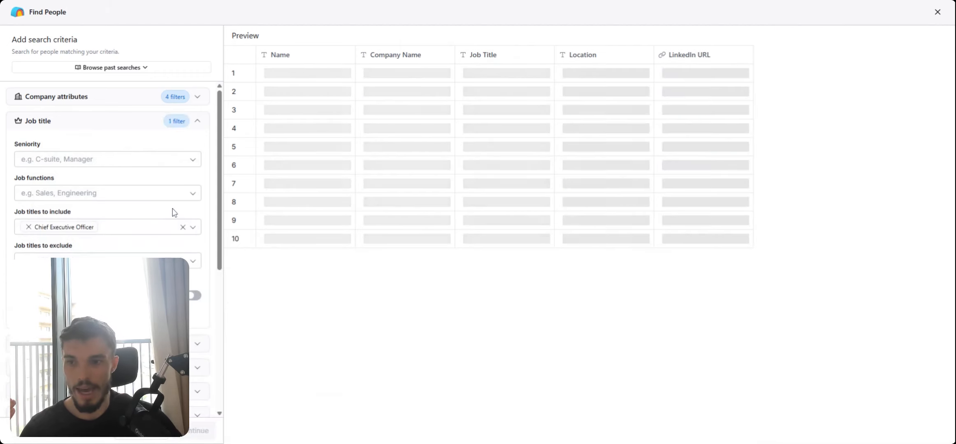
scroll(161, 216, "down", 1)
scroll(173, 137, "up", 2)
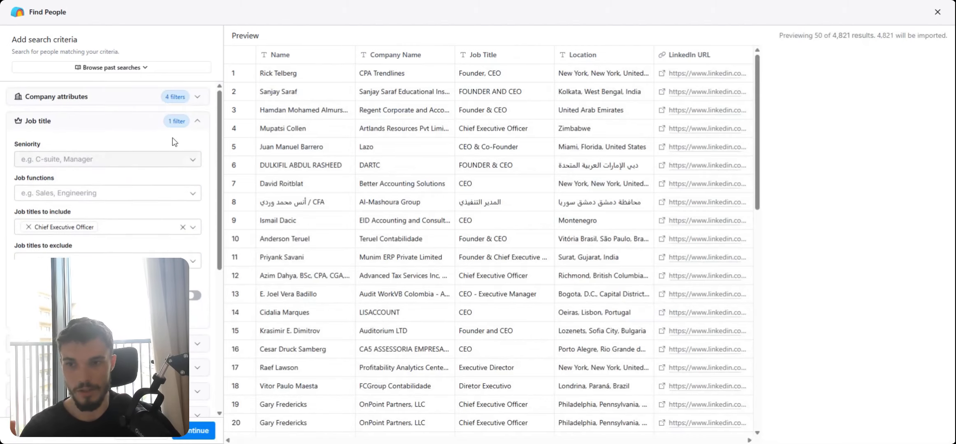
left_click(197, 120)
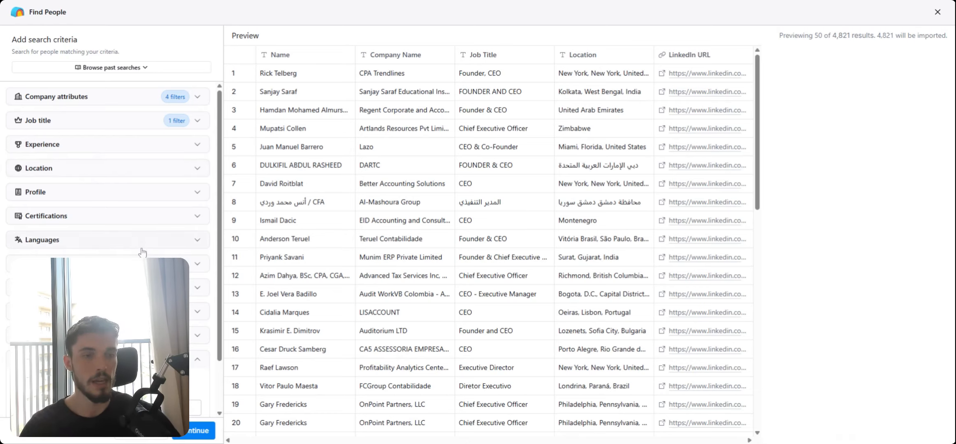
Limit the search to 3,000 results and import the people into a table without selecting additional enrichments
scroll(108, 238, "down", 2)
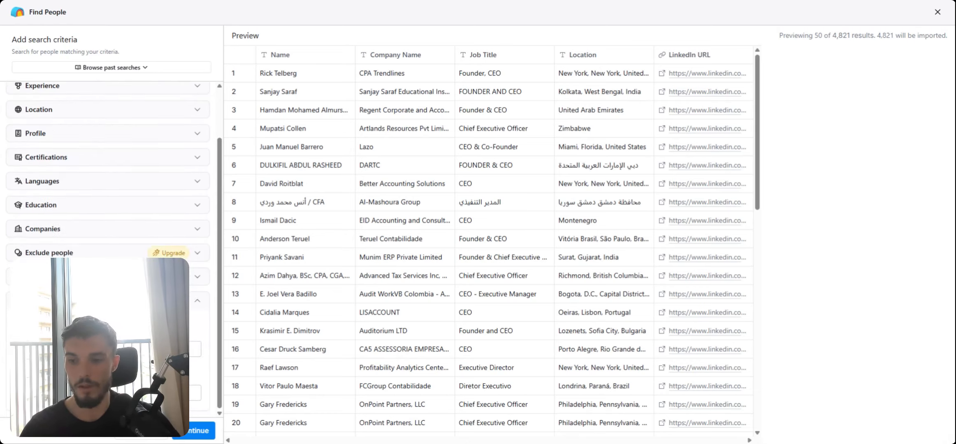
type("1000")
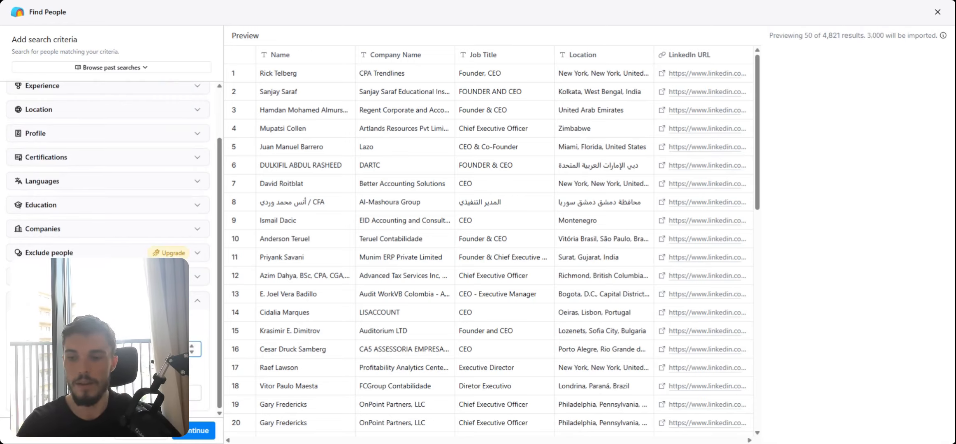
scroll(108, 246, "up", 1)
scroll(108, 247, "up", 1)
scroll(108, 247, "down", 2)
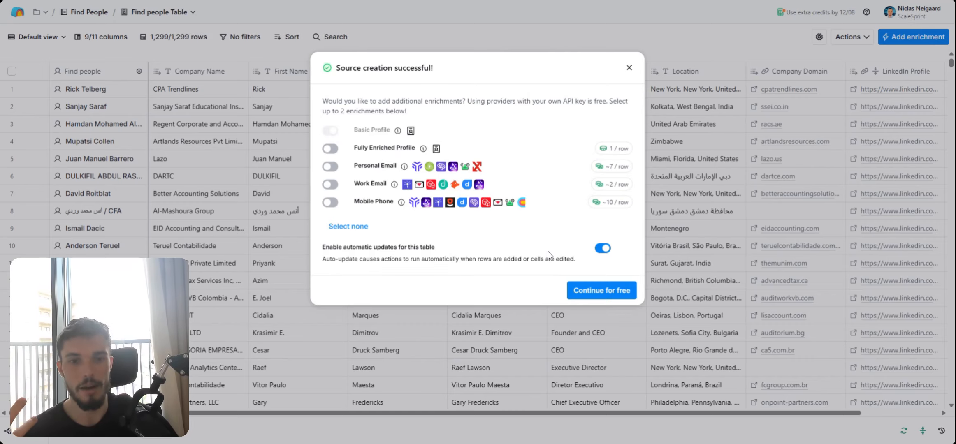
left_click(612, 292)
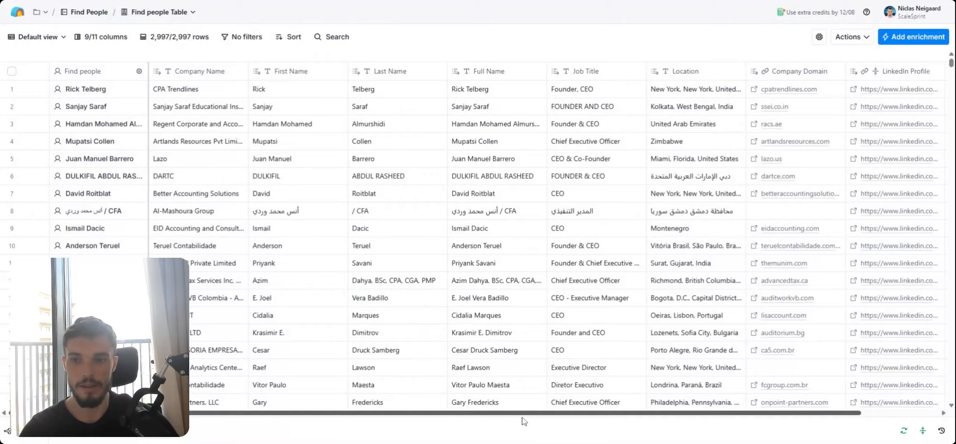
Search the enrichments for "work email" and open the setup of the Person Work Email waterfall
left_click_drag(522, 418, 660, 425)
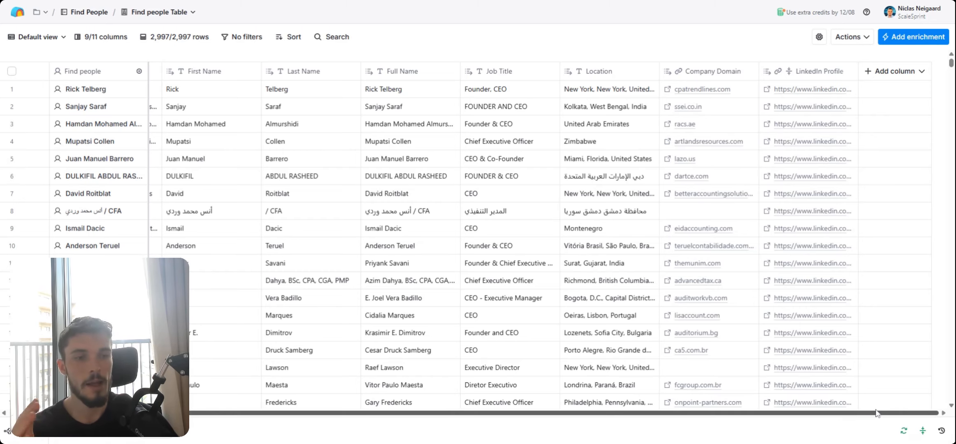
left_click(891, 75)
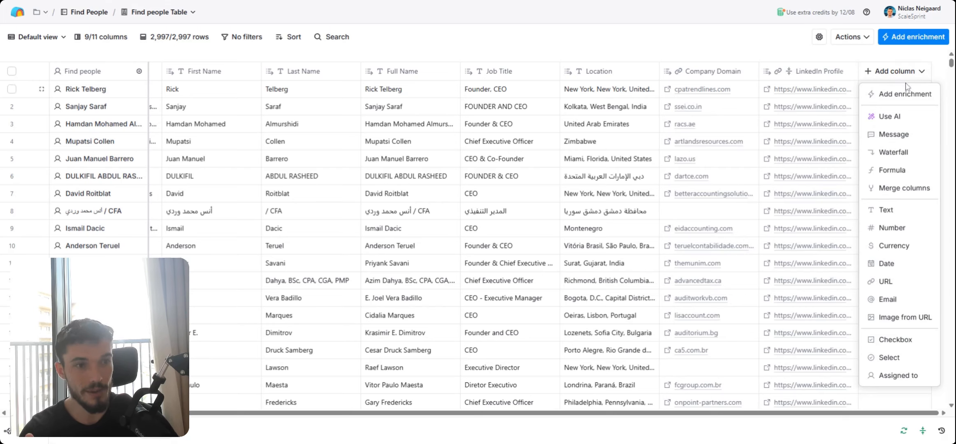
left_click(905, 95)
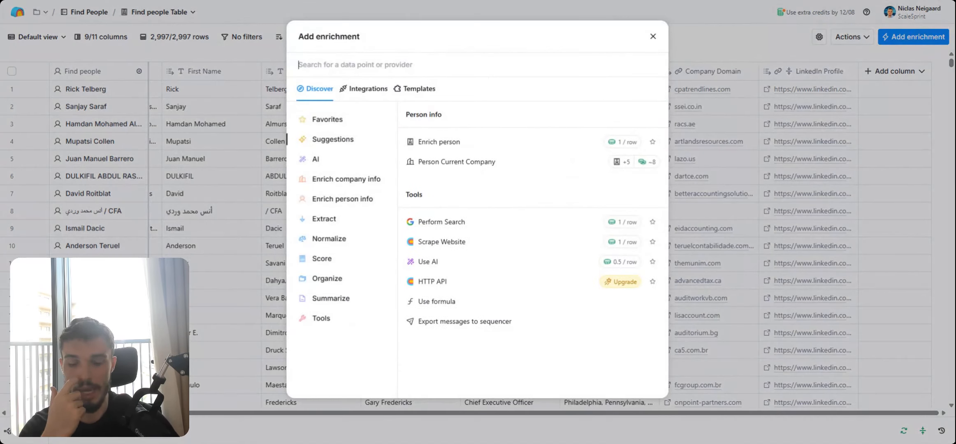
type("work email")
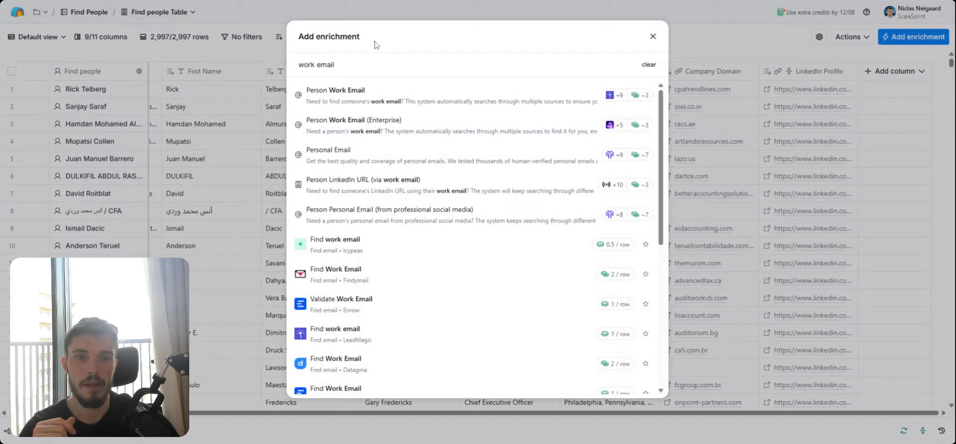
mouse_move(299, 104)
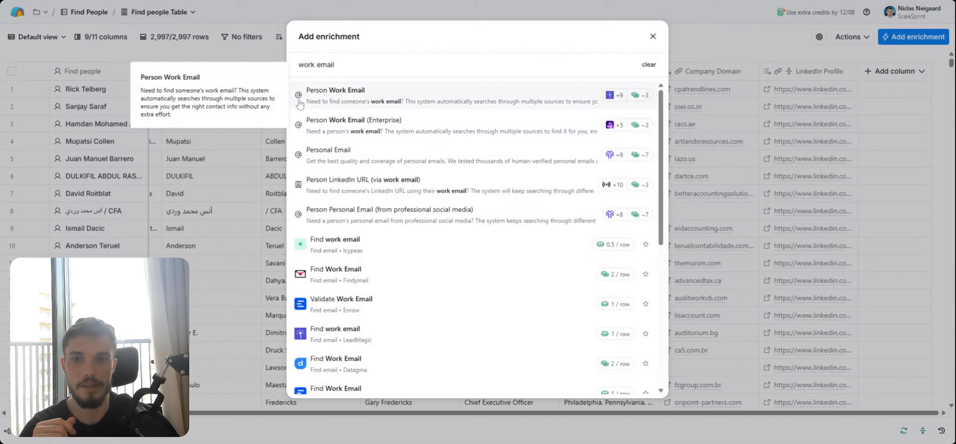
left_click(415, 105)
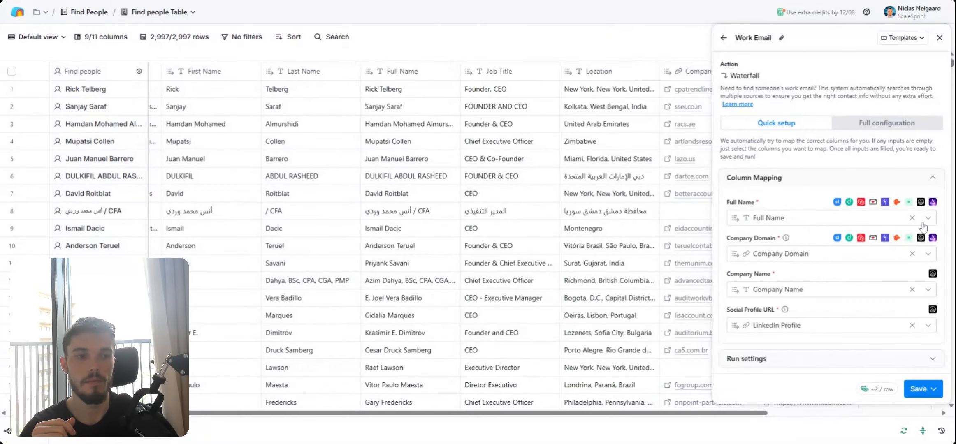
Examine the Work Email waterfall's full provider sequence and its save-and-run options, and leave the setup without saving
left_click_drag(744, 414, 914, 414)
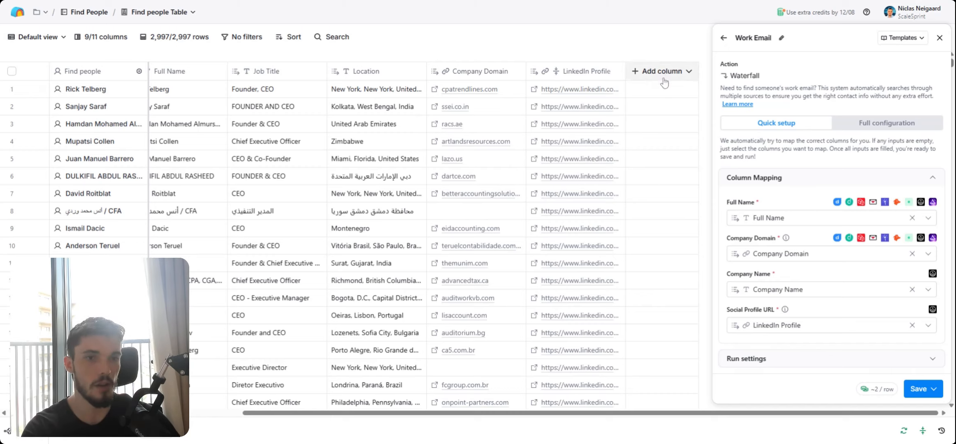
left_click(868, 123)
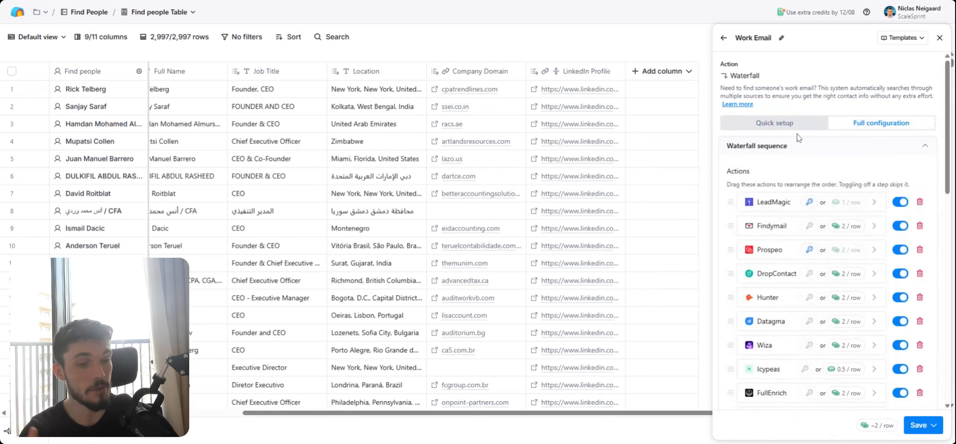
scroll(769, 220, "down", 4)
scroll(768, 220, "up", 3)
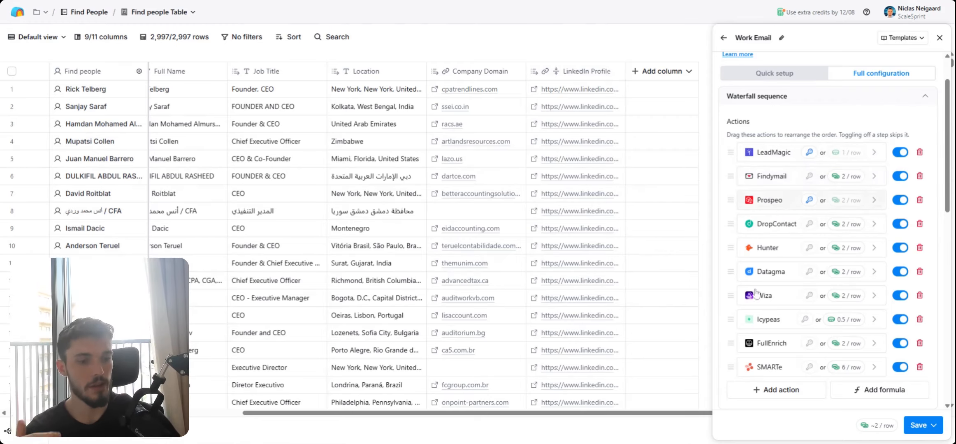
left_click(933, 426)
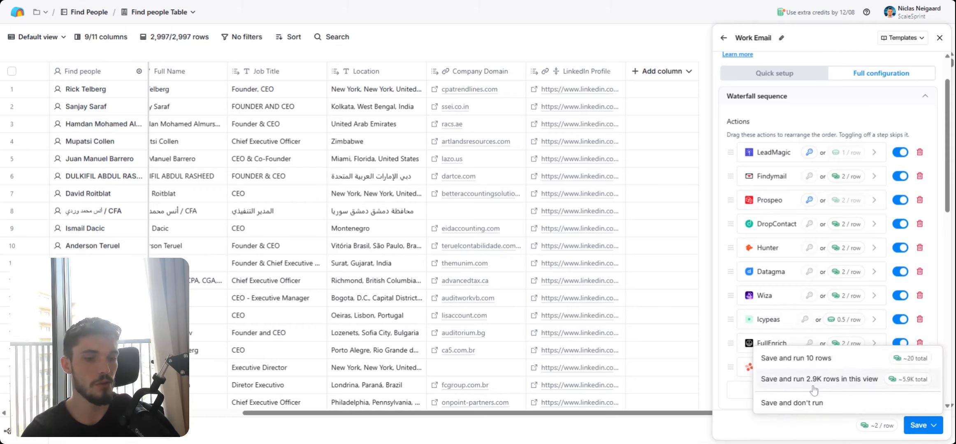
left_click(751, 434)
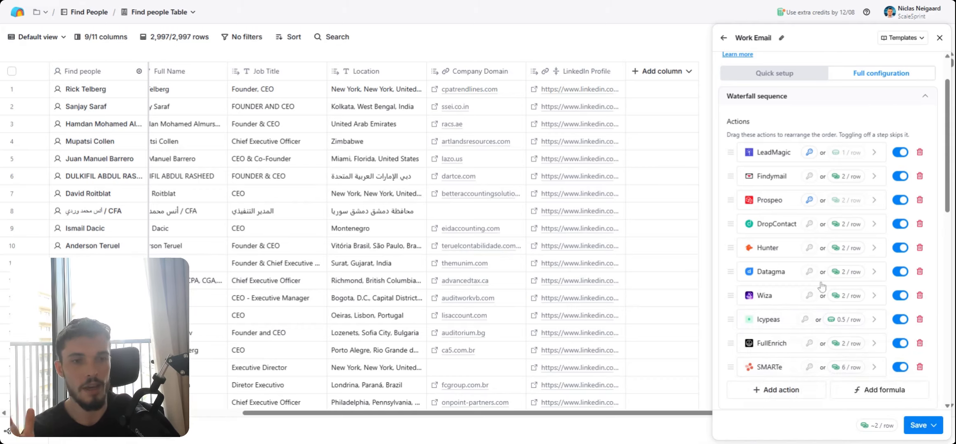
left_click(940, 38)
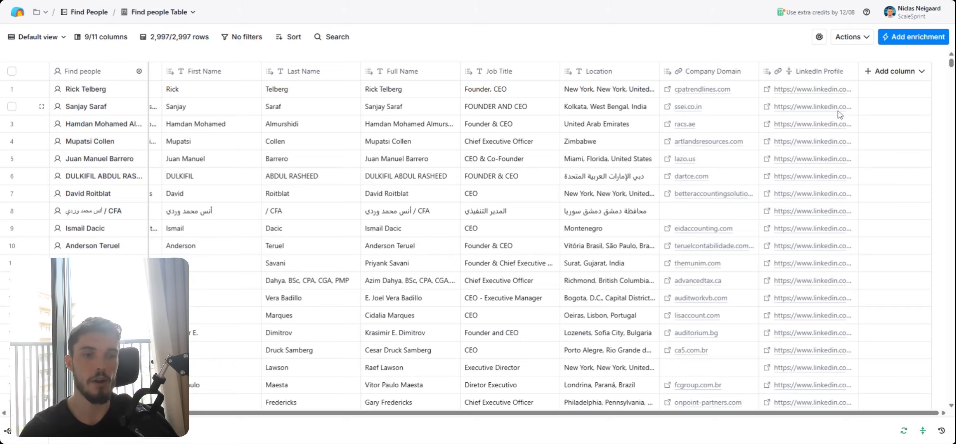
left_click(865, 41)
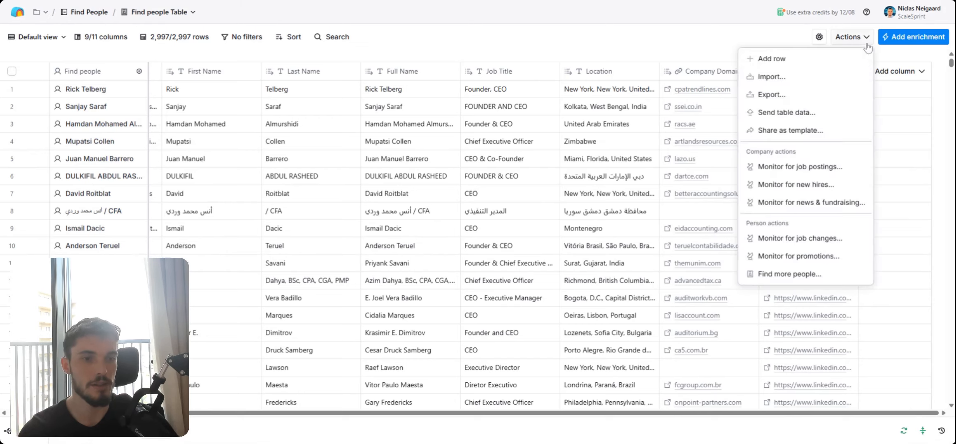
left_click(656, 47)
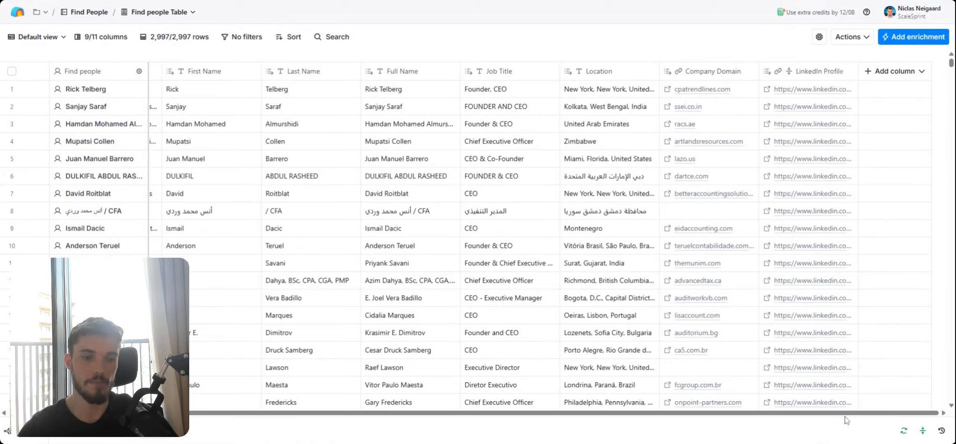
scroll(543, 402, "left", 3)
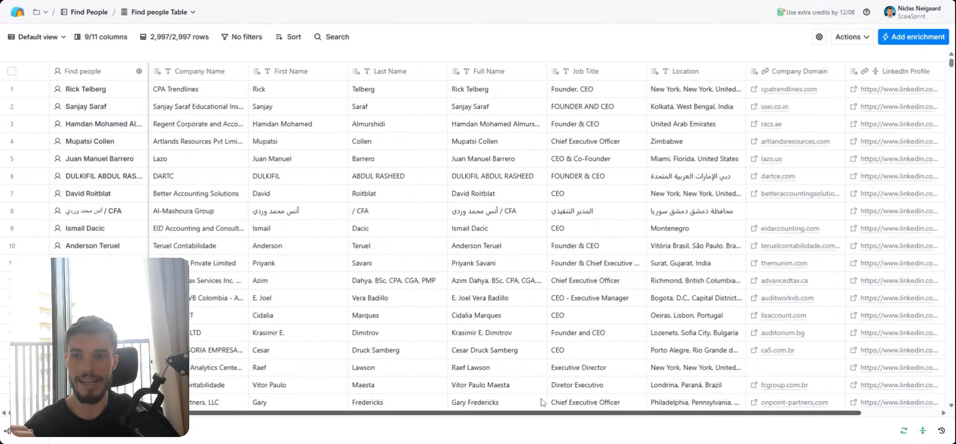
Search the enrichments for "ai" and open the Use AI setup for a new column
scroll(582, 407, "right", 3)
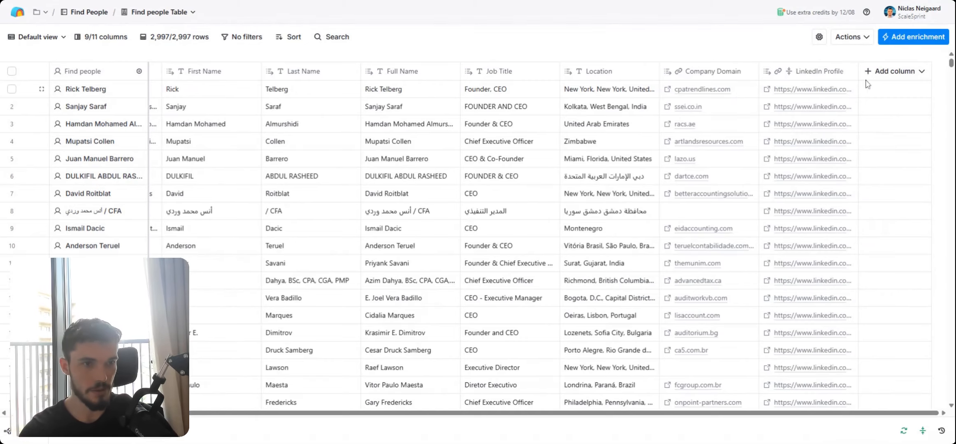
left_click(889, 72)
left_click(887, 94)
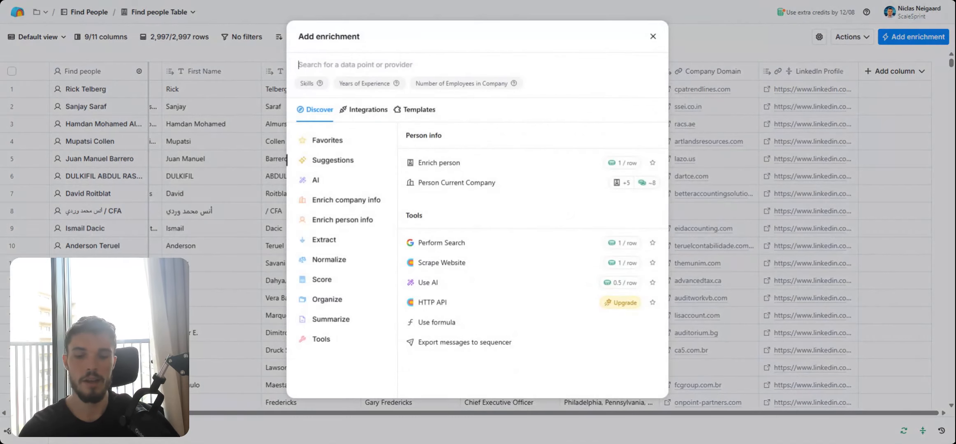
type("ai")
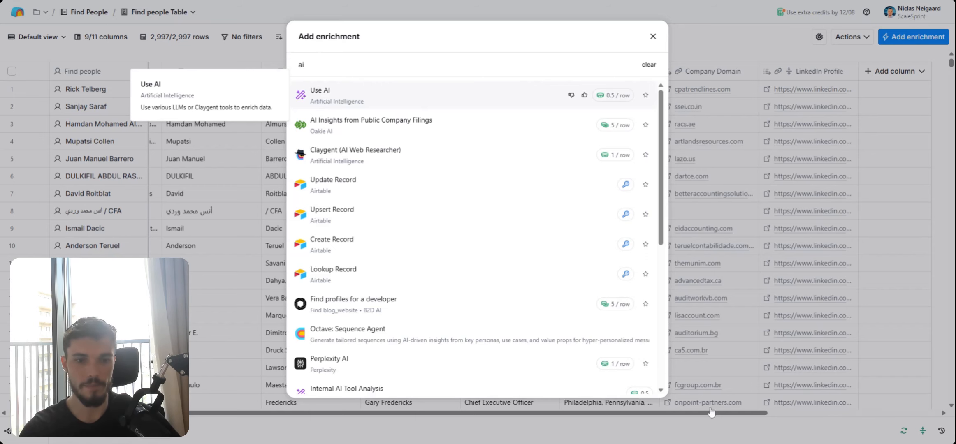
left_click(321, 103)
scroll(695, 419, "right", 5)
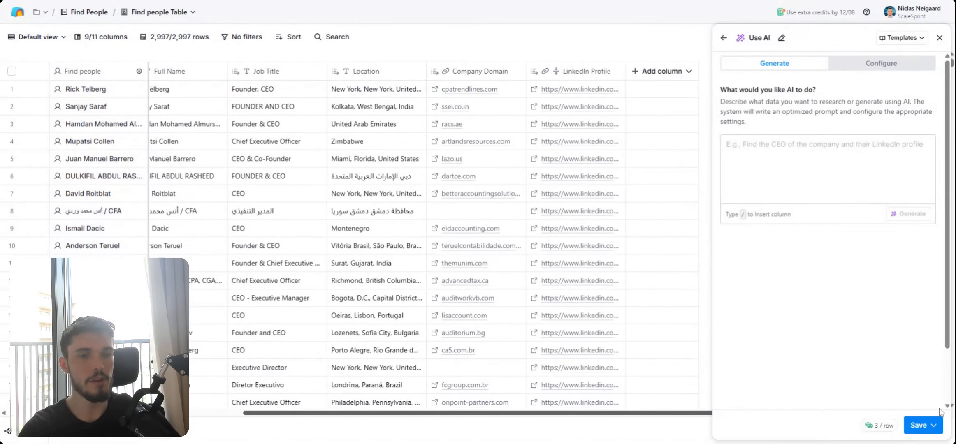
Browse the Use AI templates, searching for "personalized" and "first line", and leave the template library without choosing one
left_click(828, 168)
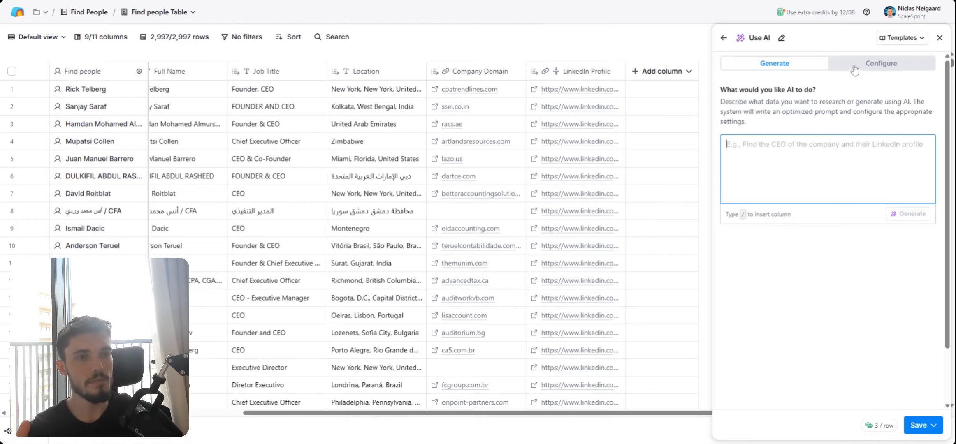
left_click(887, 42)
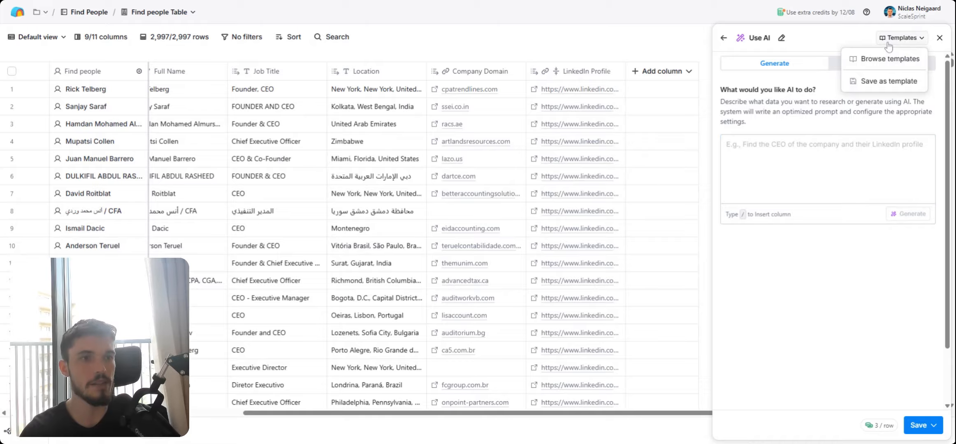
left_click(899, 61)
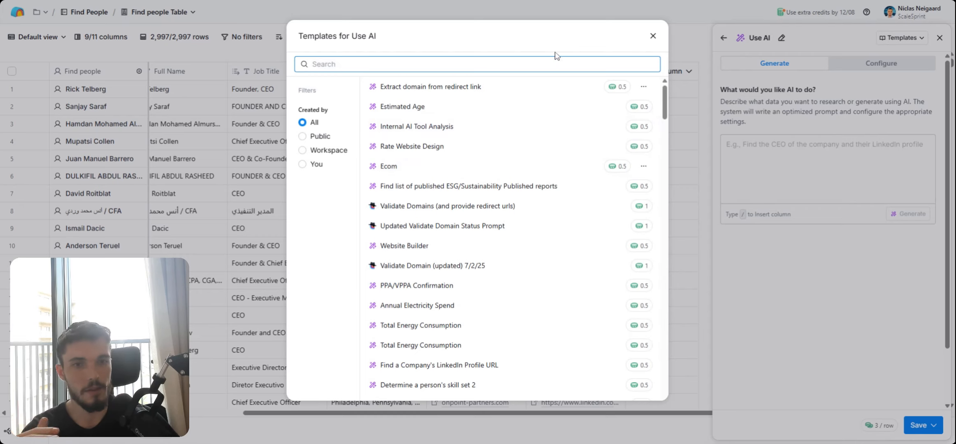
left_click(538, 43)
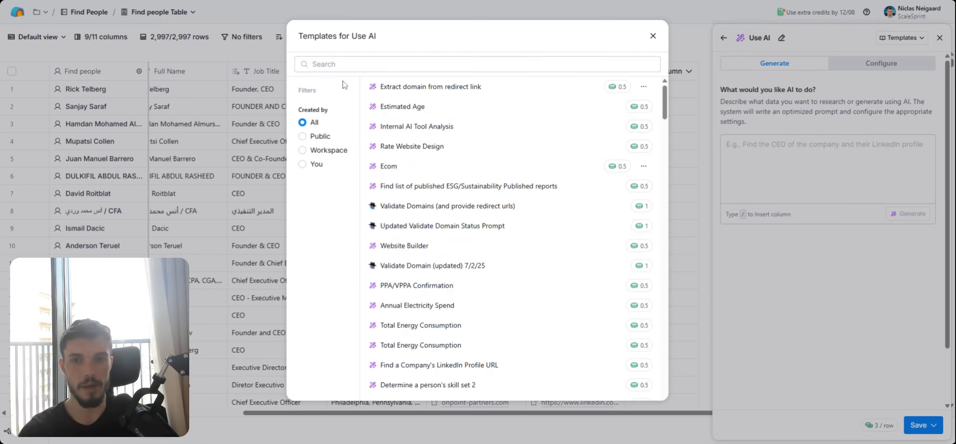
left_click(325, 65)
type("personalized")
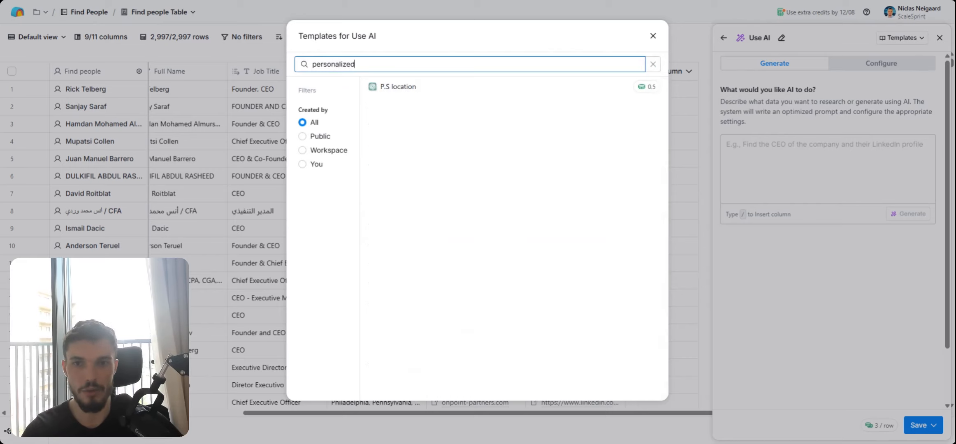
key("ctrl+a")
type("first line")
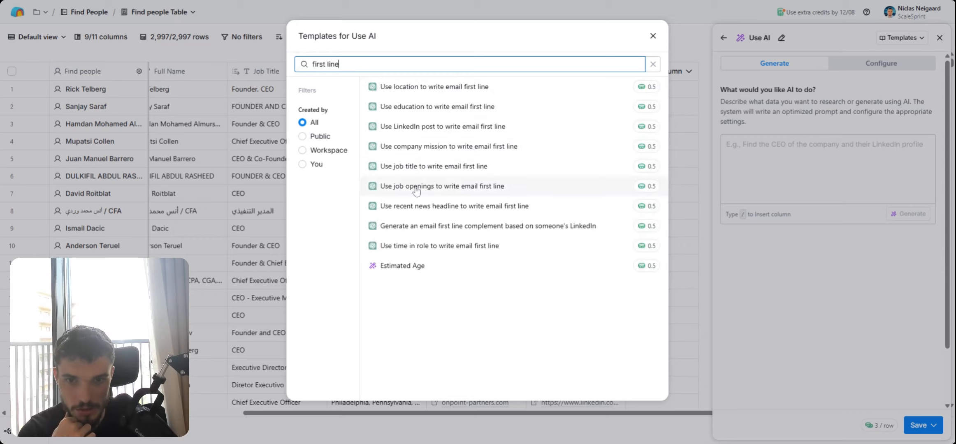
left_click(652, 36)
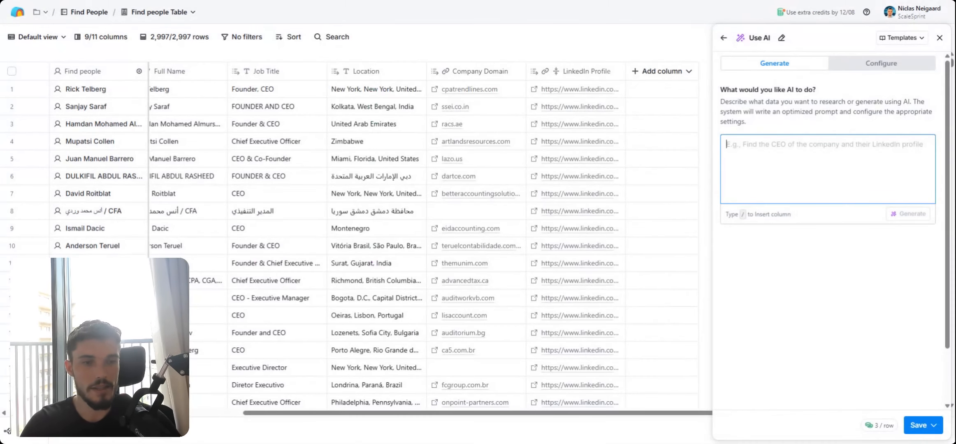
Begin the AI request with "Based on this website" followed by a reference to the domain field from Find people
type("Based on")
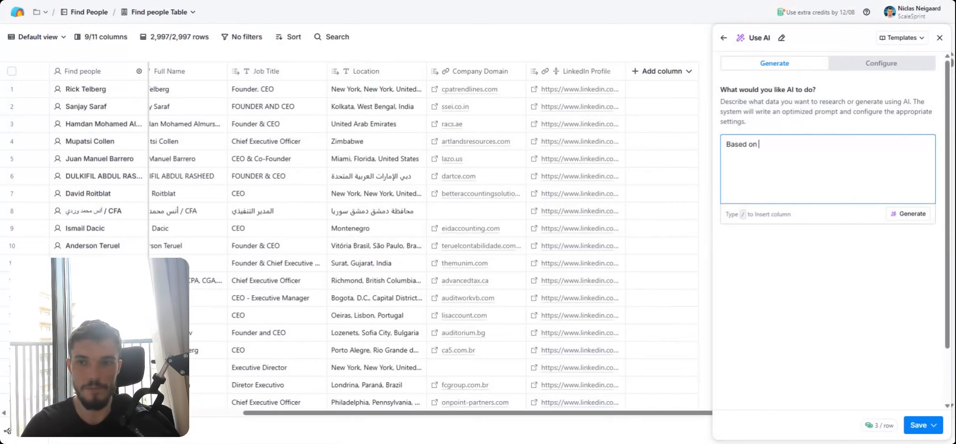
type(" this website")
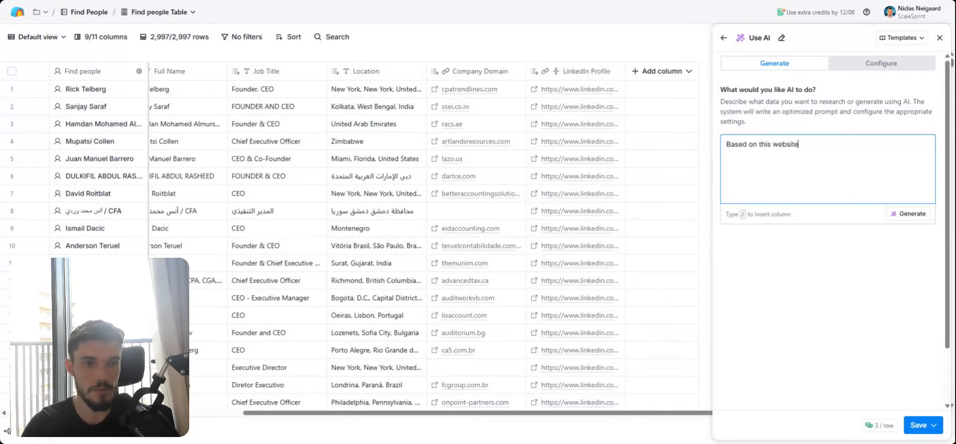
type(" /")
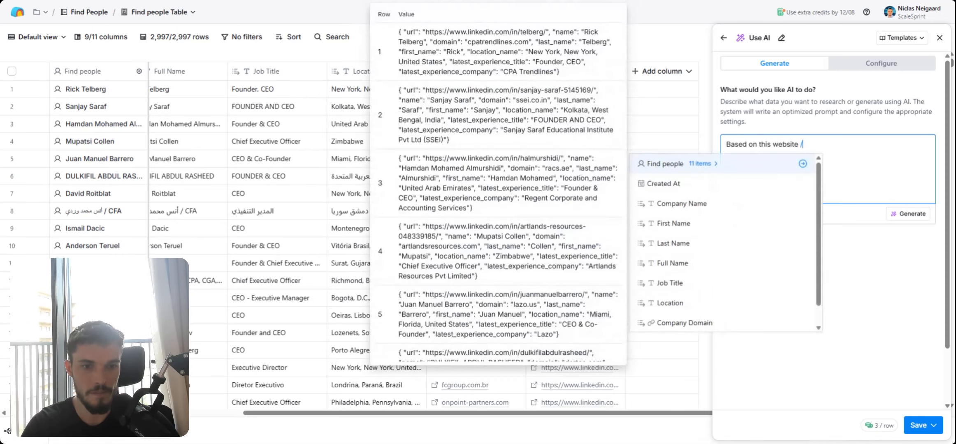
type("domain")
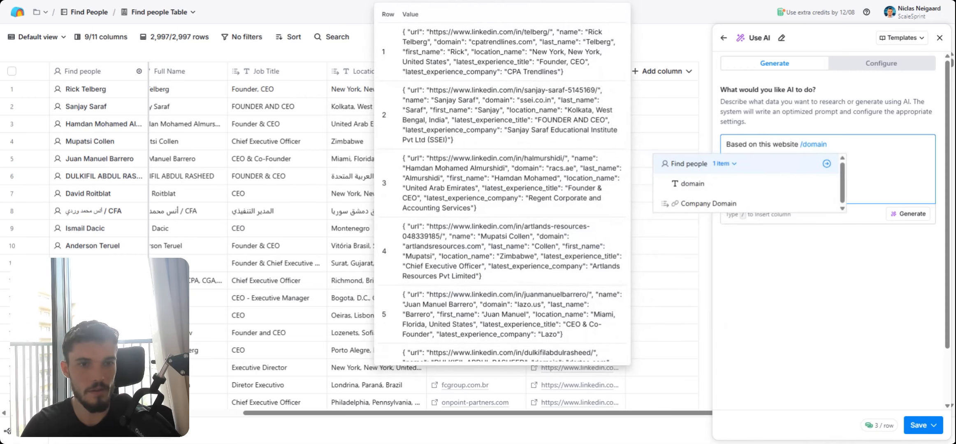
left_click(687, 185)
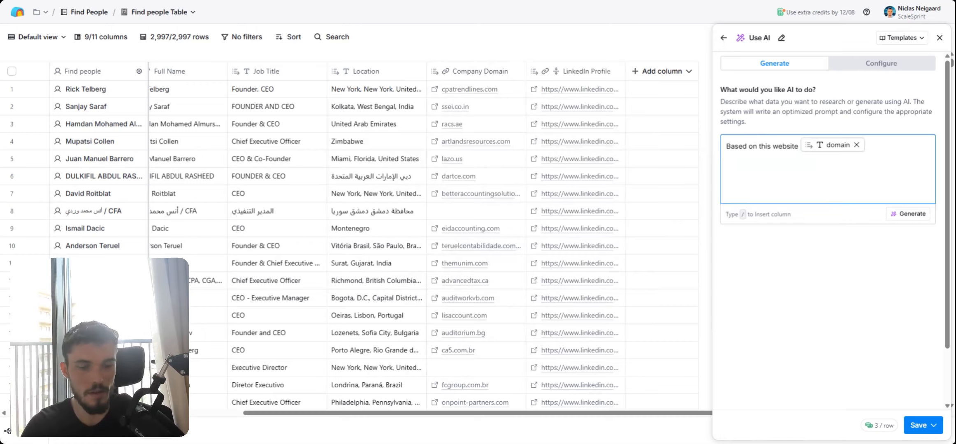
Continue the prompt with "create a firstline for a cold email that mentions something about their company. It should be under 15 words."
type("create a")
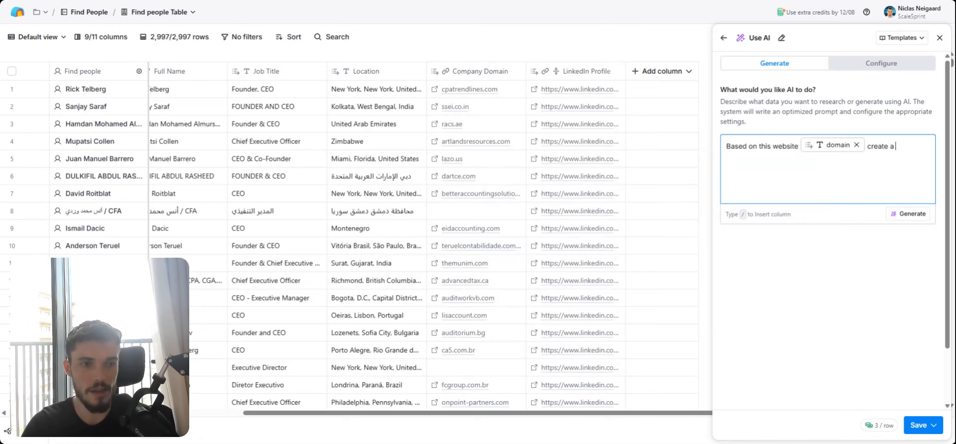
type(" firstline for a ")
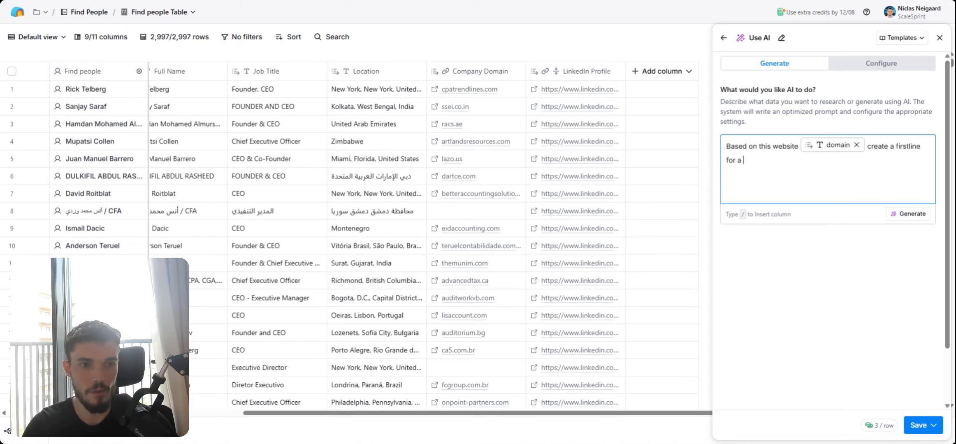
type("cold email")
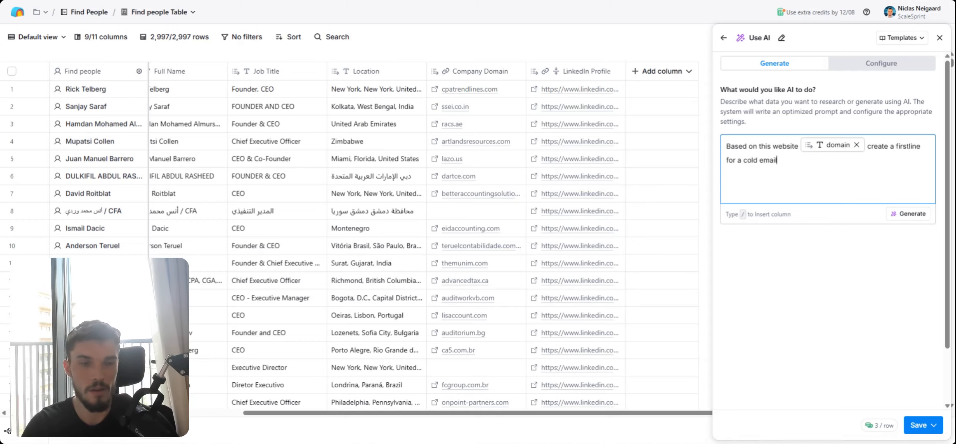
type(" that mentions s")
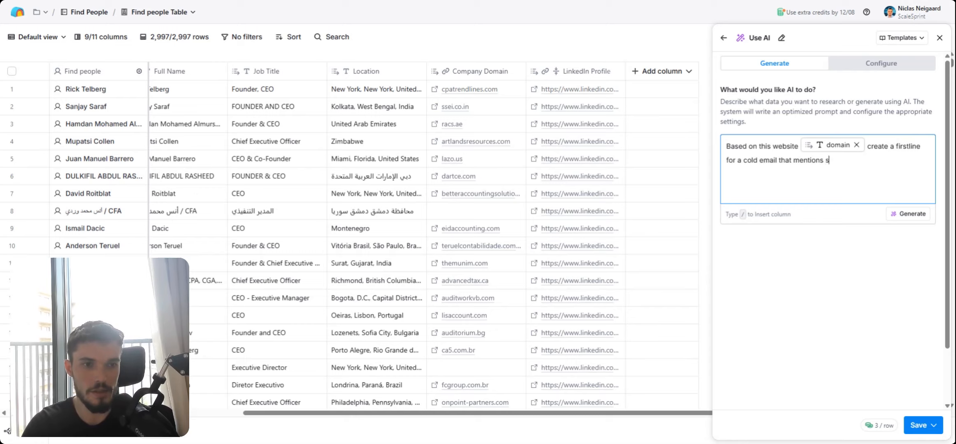
type("omething about their comapny. I")
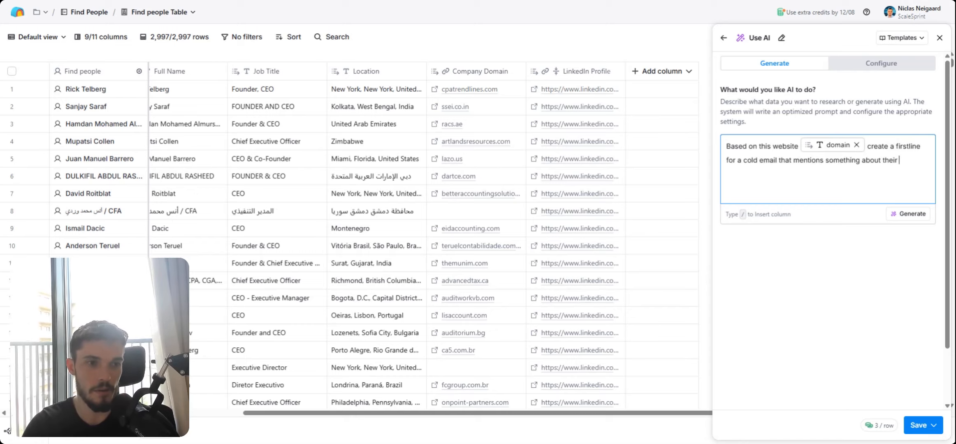
key("BackSpace")
key("BackSpace")
key("BackSpace")
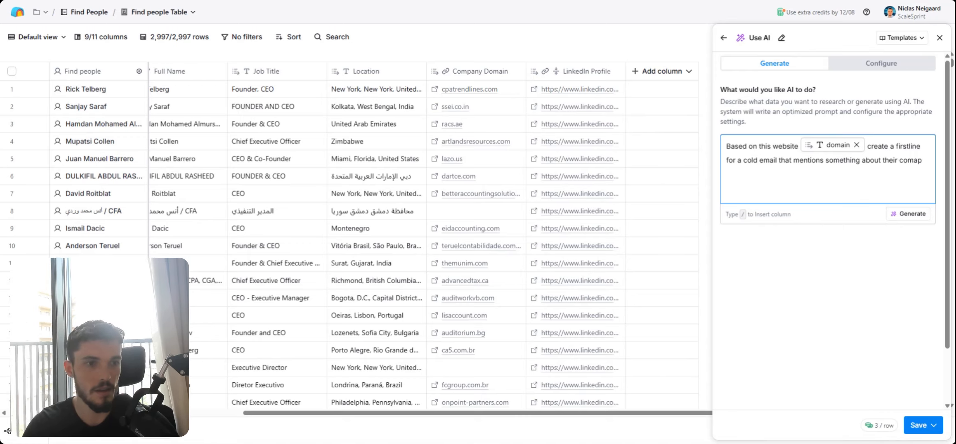
type("ny. It should be under 15 words.")
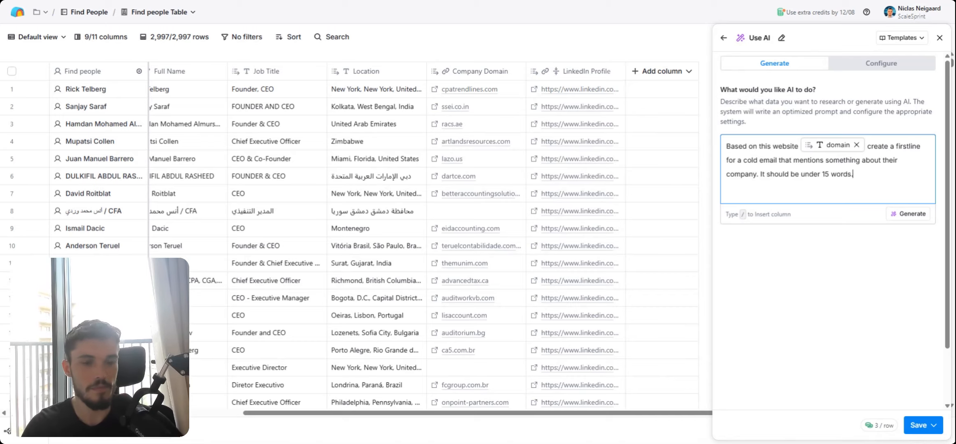
End the request with "Only output this one line and nothing else." and generate the optimized prompt and settings from it
type("Only output this o")
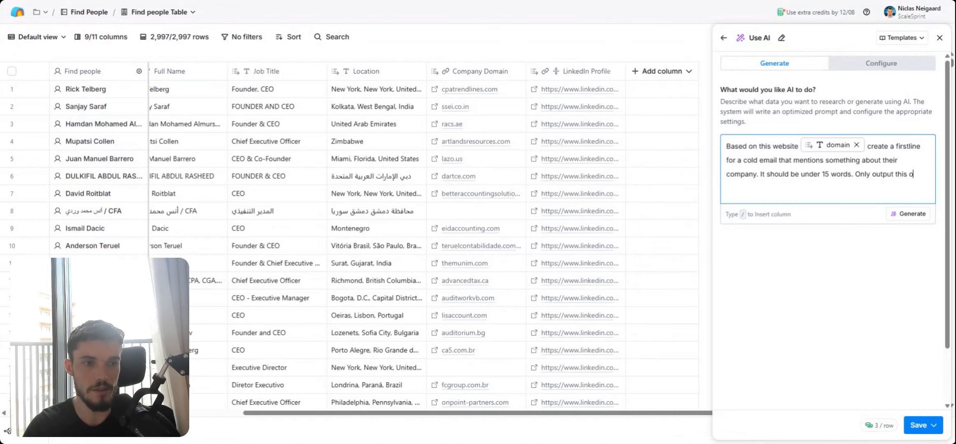
type("ne line a")
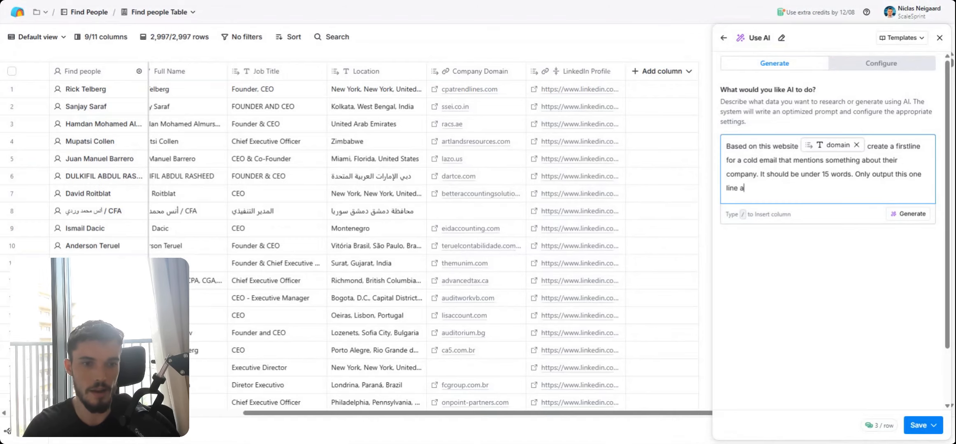
type("nd nothing else.")
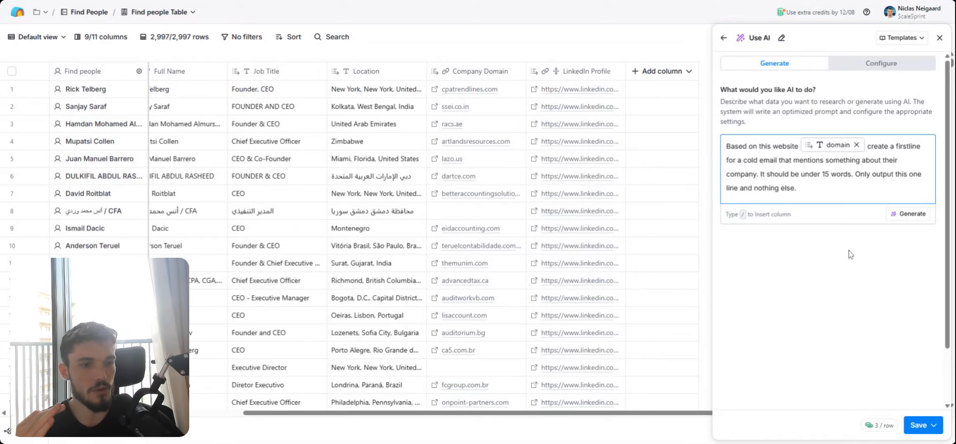
left_click(912, 214)
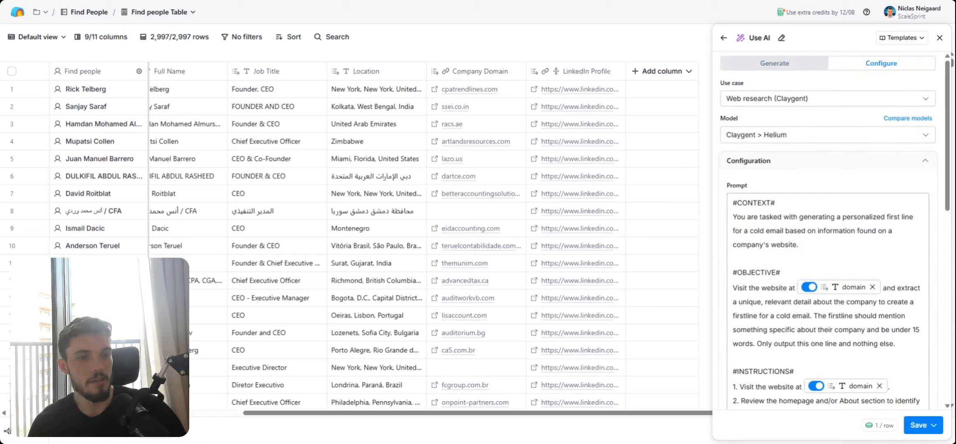
Review the generated prompt and outputs, keep the Web research (Claygent) use case, and set the model to OpenAI GPT 4o Mini
scroll(828, 264, "down", 1)
scroll(828, 263, "up", 1)
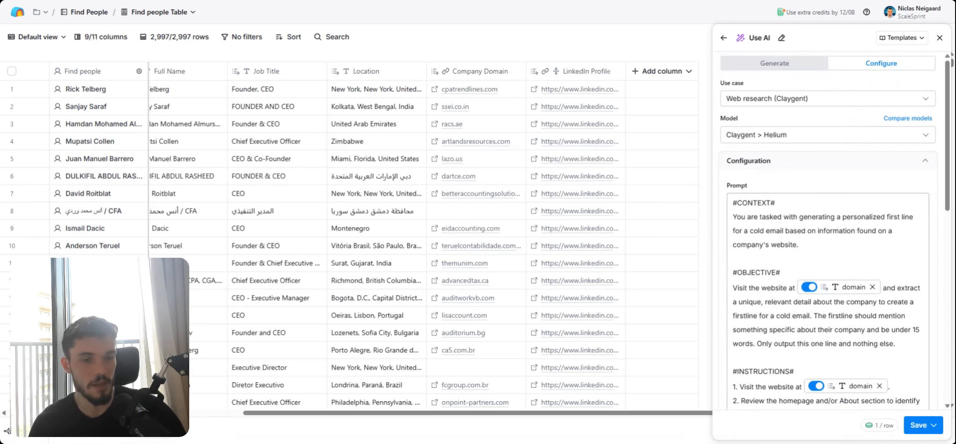
scroll(806, 200, "down", 4)
scroll(828, 230, "down", 3)
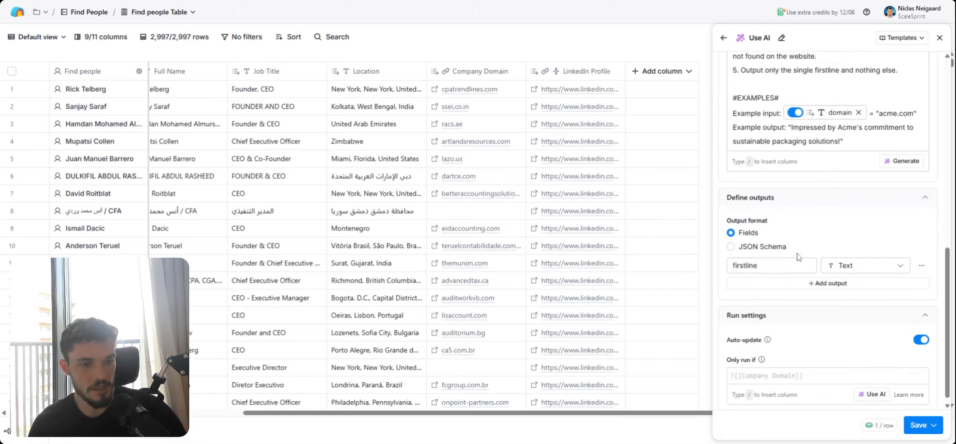
scroll(828, 230, "up", 8)
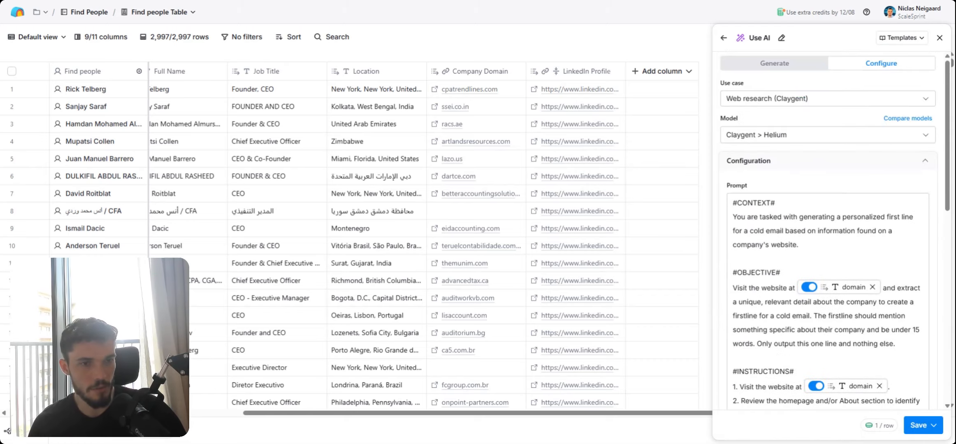
left_click(807, 101)
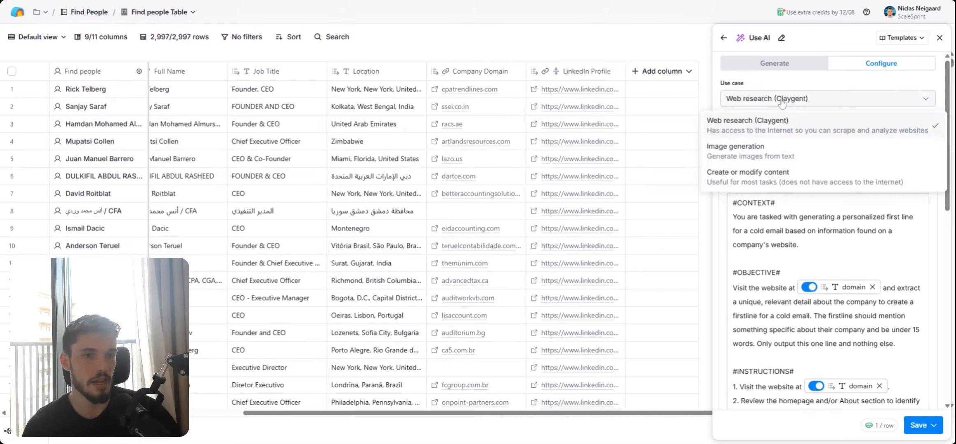
left_click(782, 123)
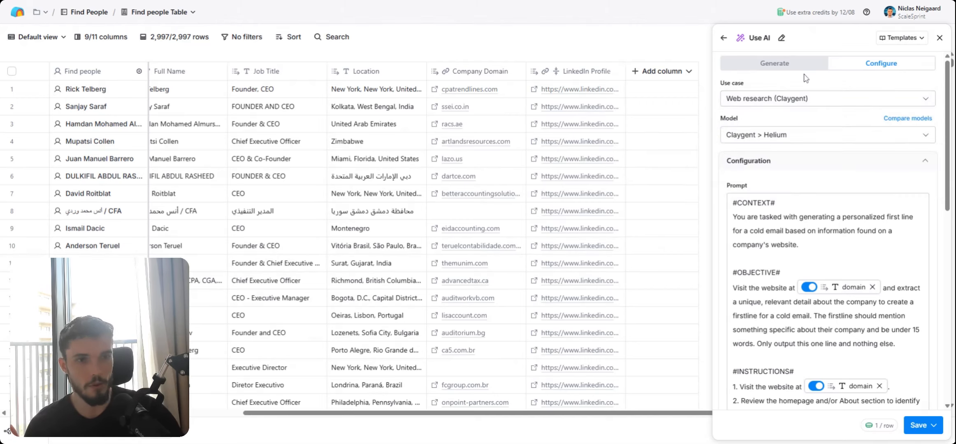
left_click(823, 135)
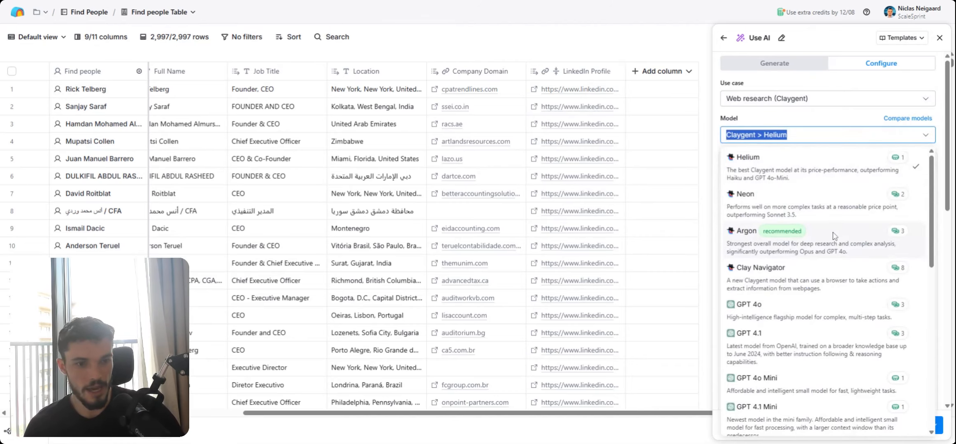
scroll(835, 237, "down", 1)
left_click(848, 333)
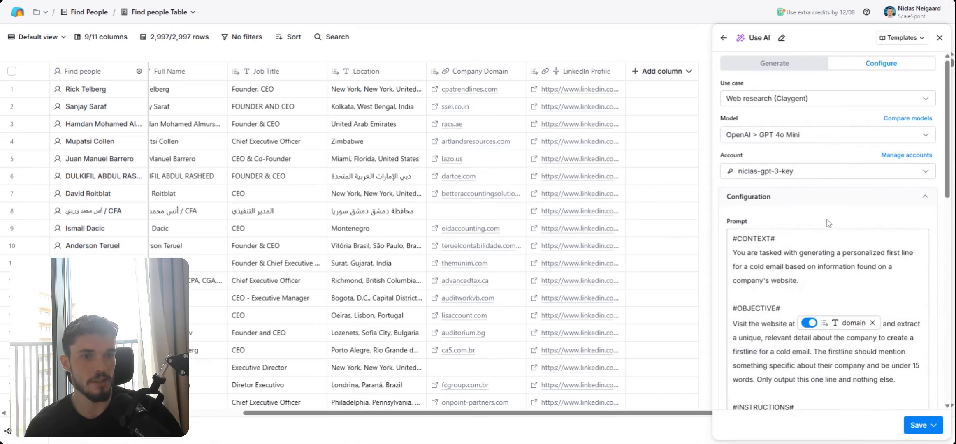
Save the configured AI column to the table without running any rows
scroll(819, 222, "down", 10)
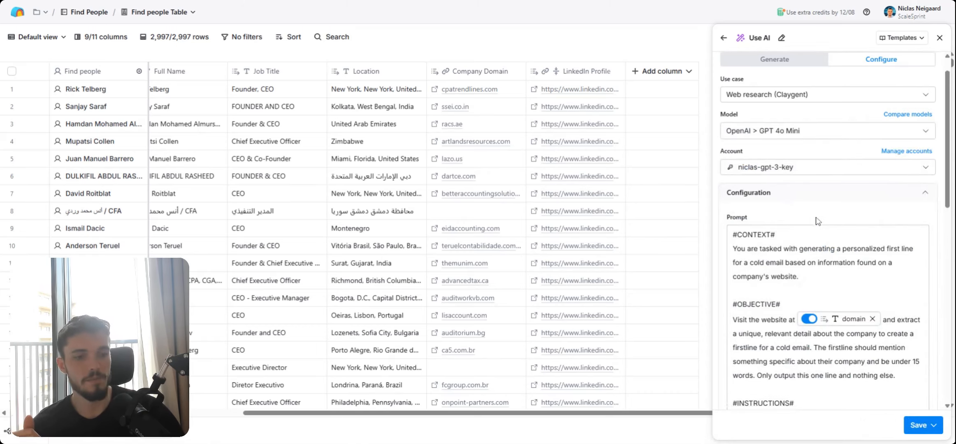
left_click(921, 426)
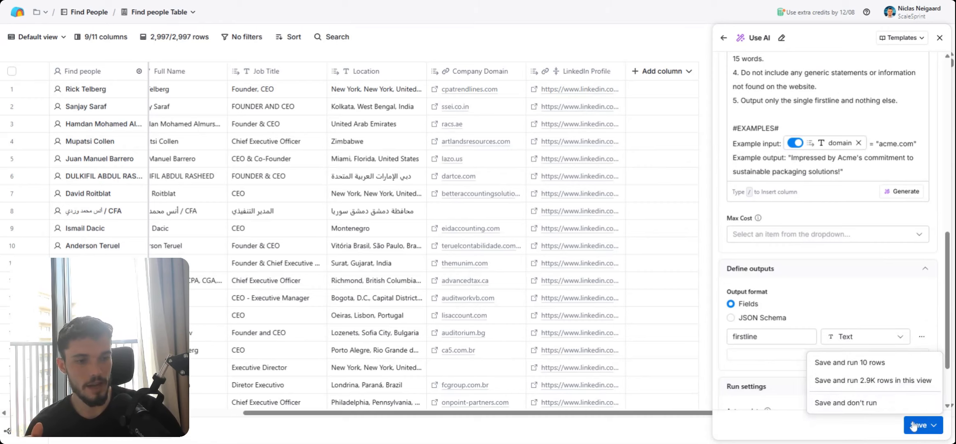
left_click(852, 404)
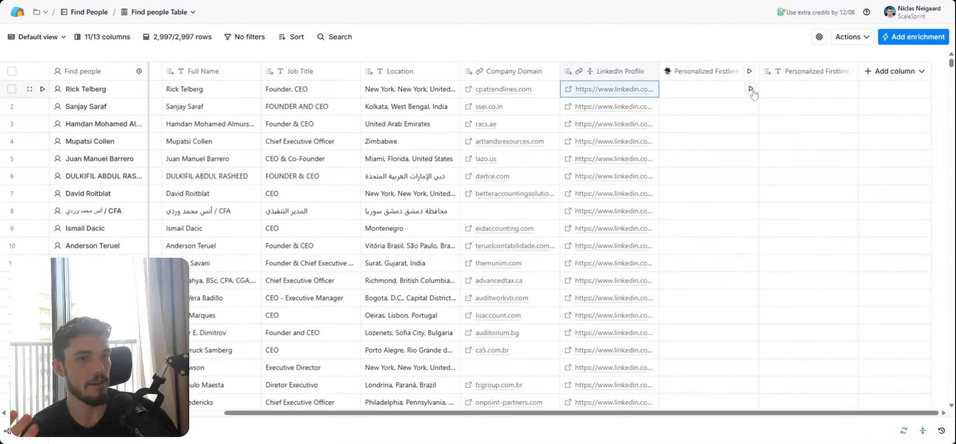
Run the Personalized Firstline column for the first row only and open the details of its result
left_click(752, 88)
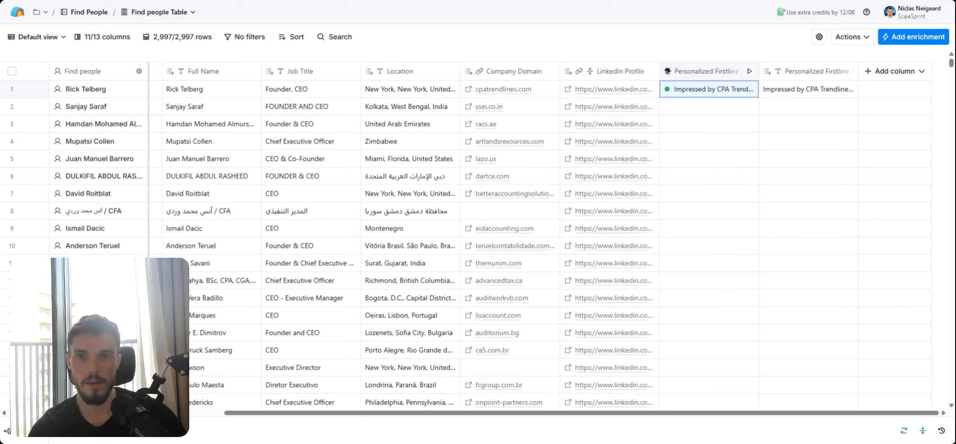
left_click(692, 93)
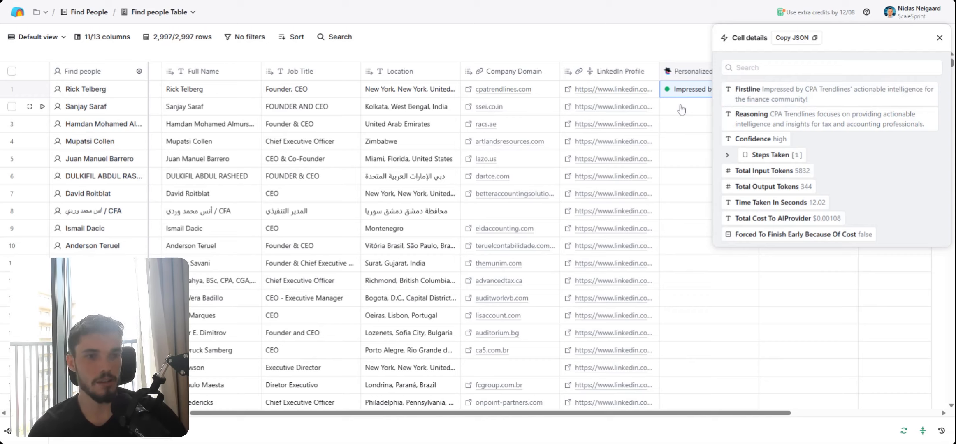
Close the cell details, search the enrichments for "ai", and start a new Use AI column
left_click(939, 39)
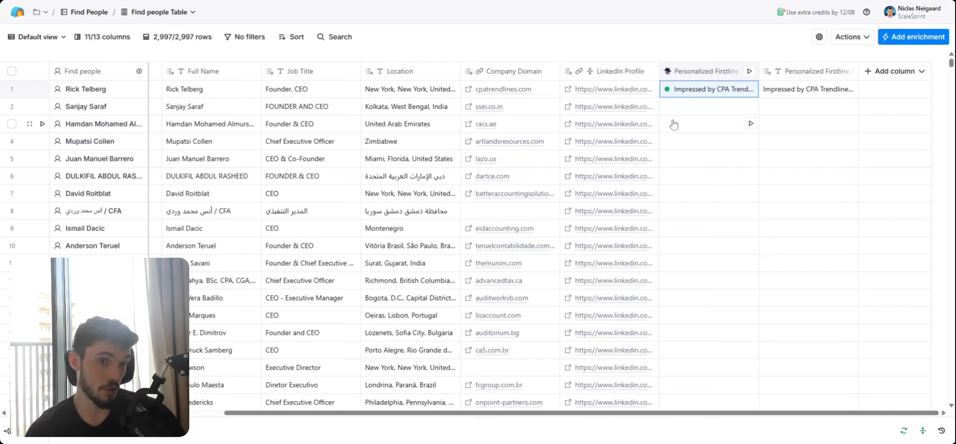
left_click(888, 75)
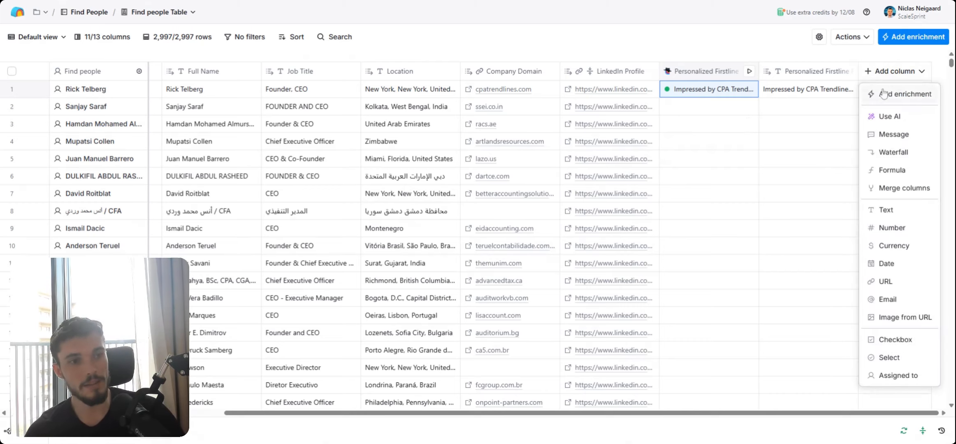
left_click(885, 94)
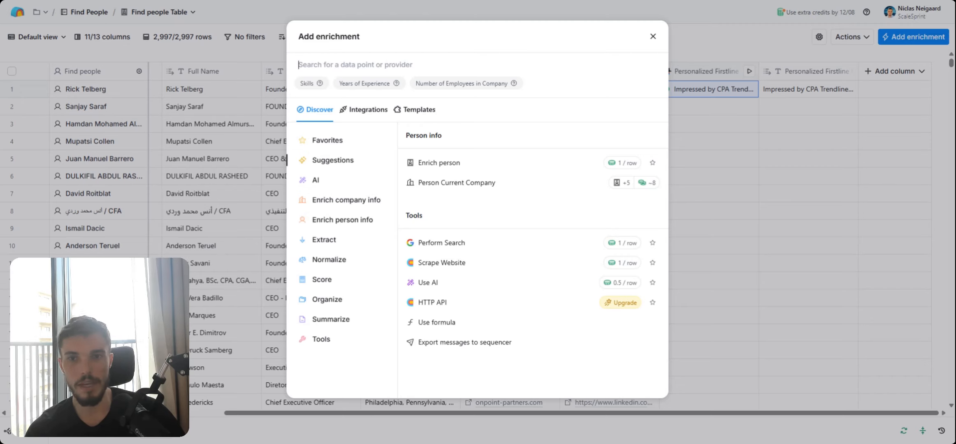
type("ai")
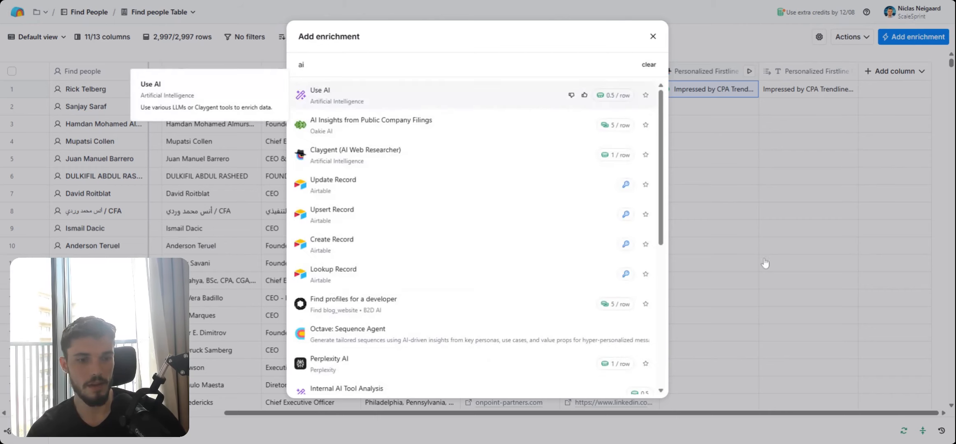
left_click(406, 105)
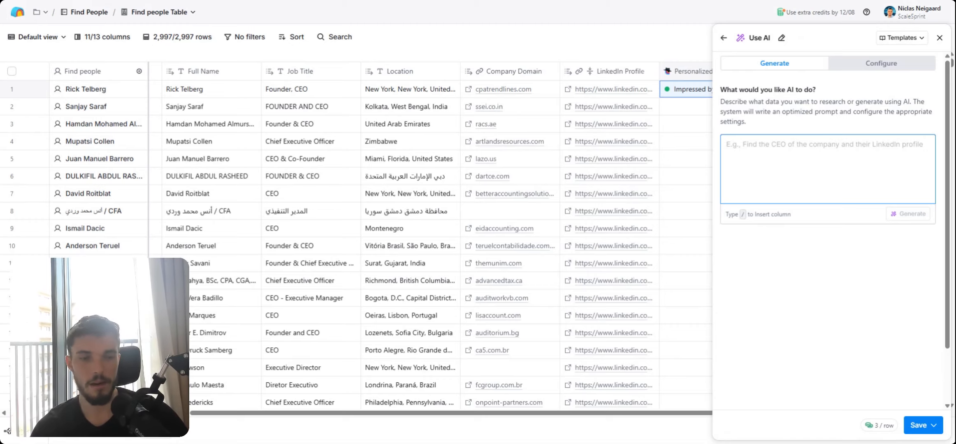
Write the AI request "Look up [Company Domain] and determine if this company is in finance.", inserting the Company Domain column as a reference
type("Look up")
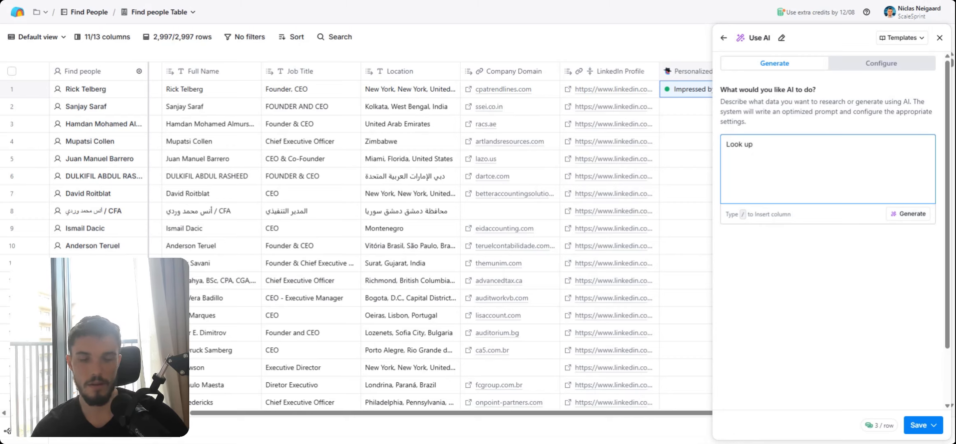
type(" /company")
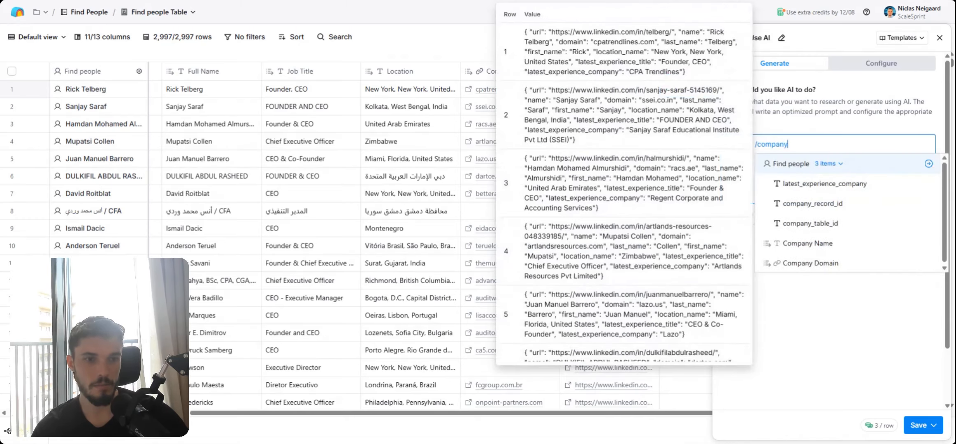
type(" d")
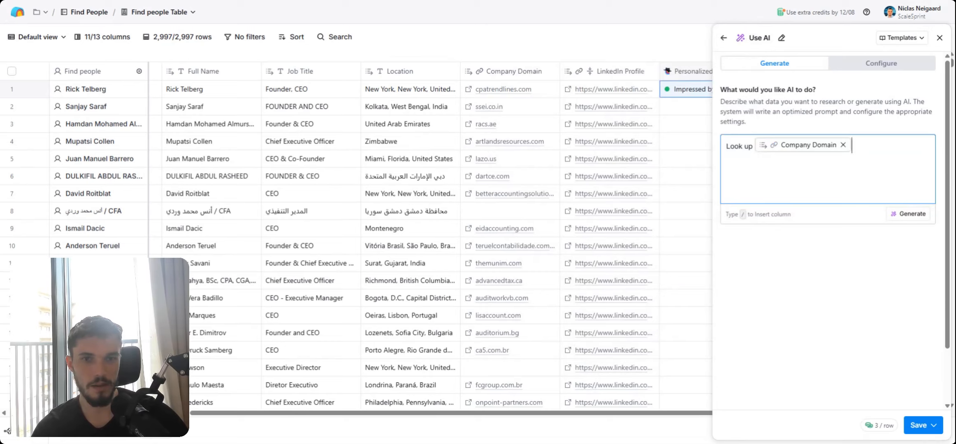
type("and determine ")
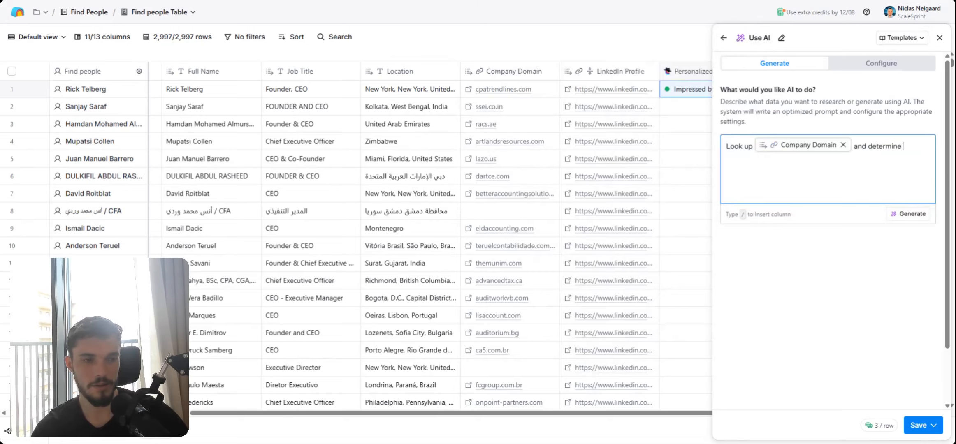
type("if this company is in ")
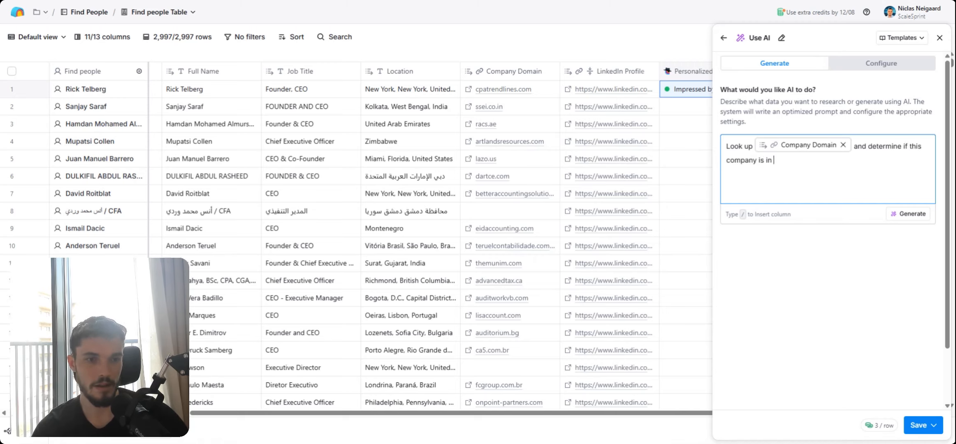
type("finance.")
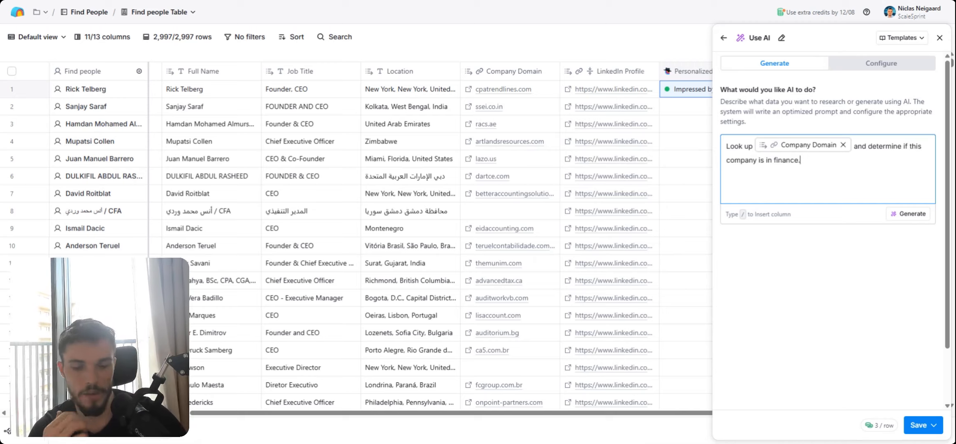
Add "Output only yes if they are, output only no if they are not." to the request and generate the optimized prompt
type(" Output only ye")
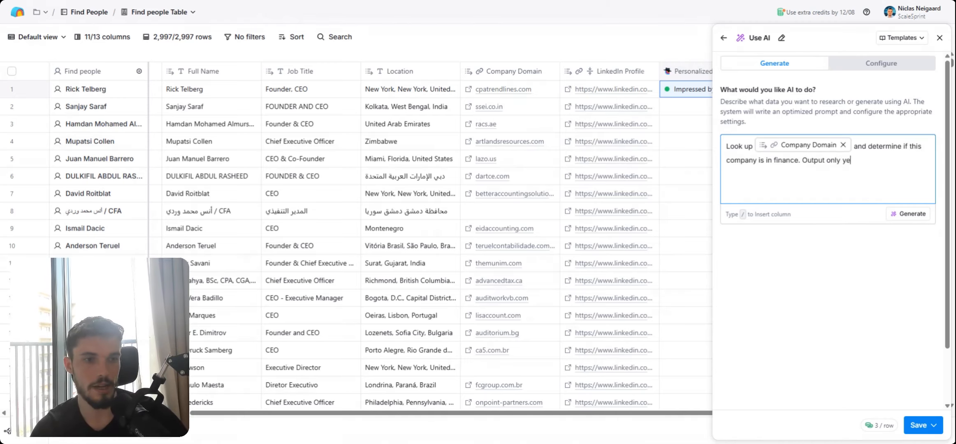
type("s if they are, o")
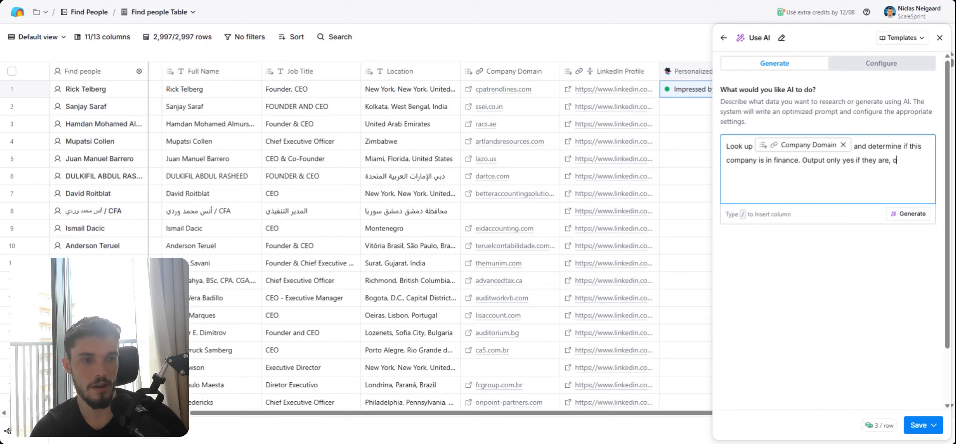
type("utput only no if they are not.")
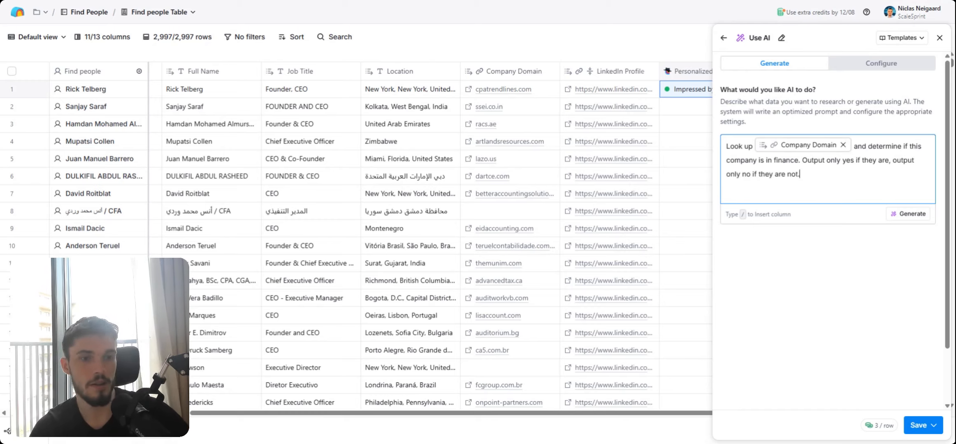
left_click(892, 213)
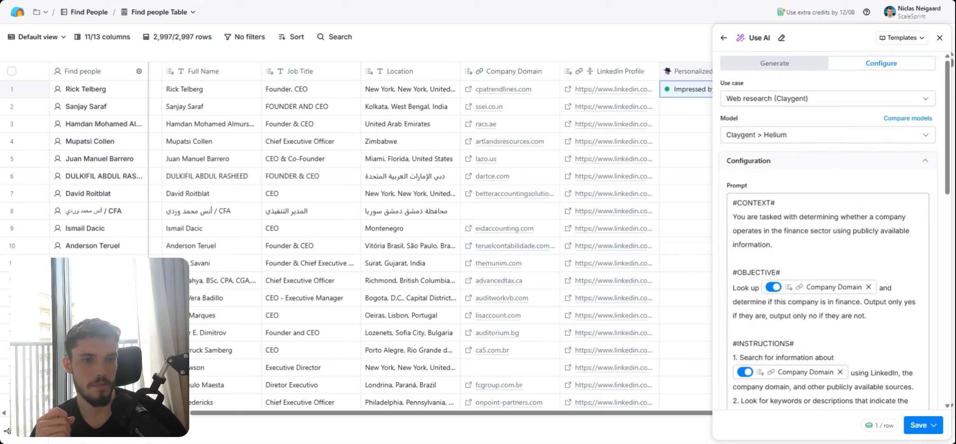
Set the model to OpenAI GPT 4o Mini and review the generated prompt and output fields
left_click(810, 140)
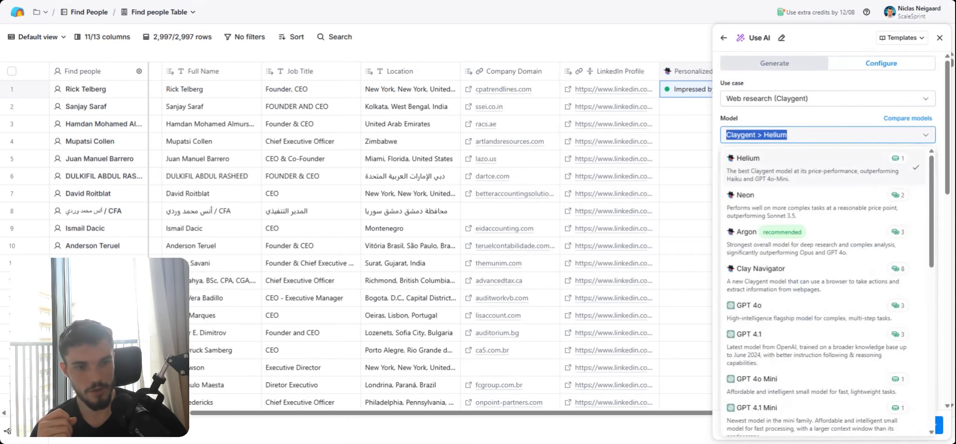
left_click(885, 380)
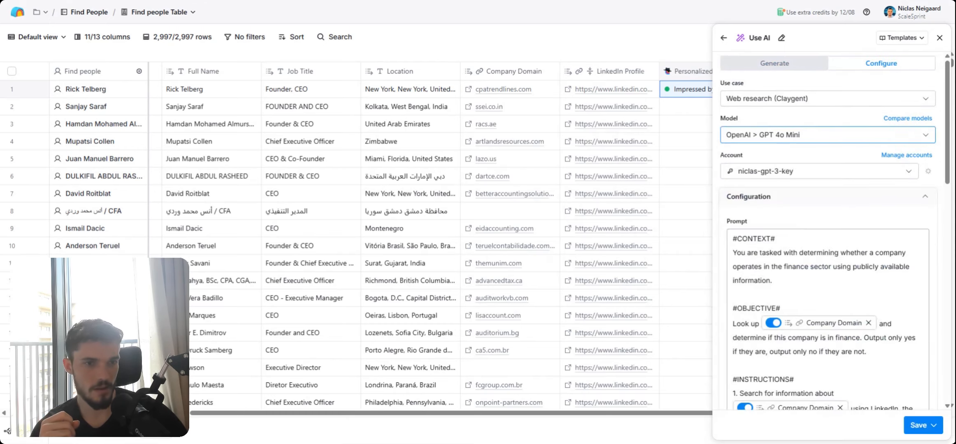
left_click(841, 218)
scroll(922, 378, "down", 15)
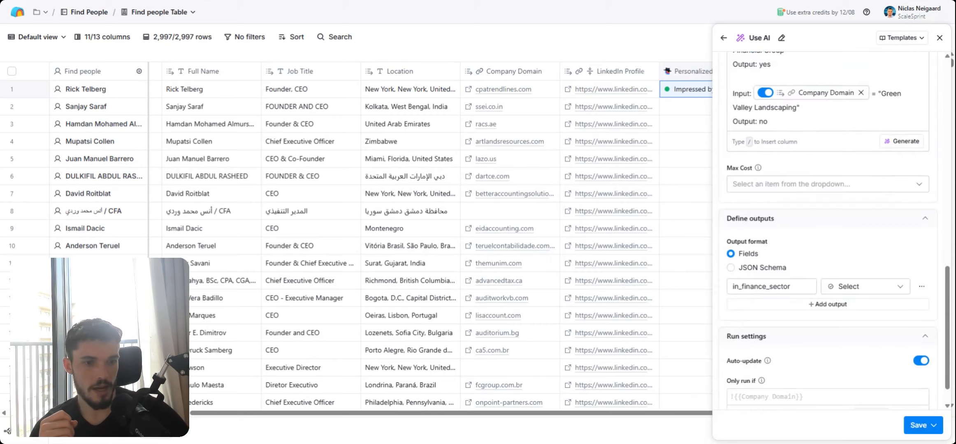
scroll(905, 395, "up", 6)
scroll(915, 411, "down", 3)
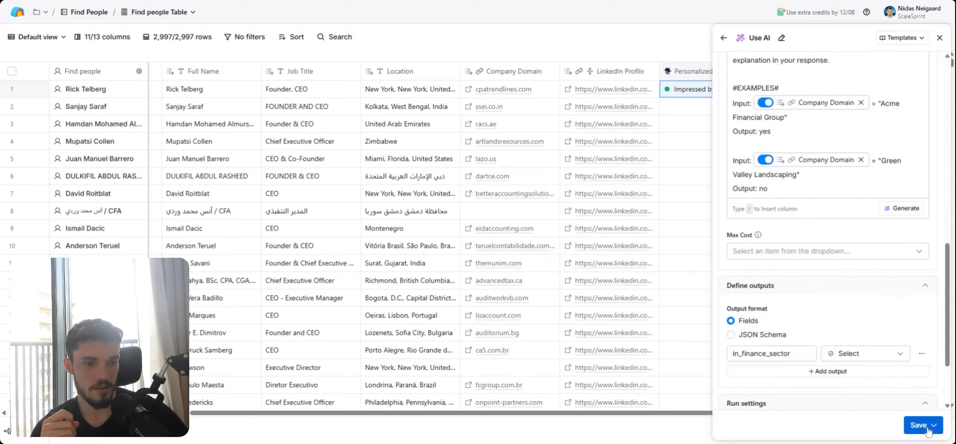
Save the finance-check AI column without running any rows, and run it for the first row only
left_click(921, 425)
left_click(846, 403)
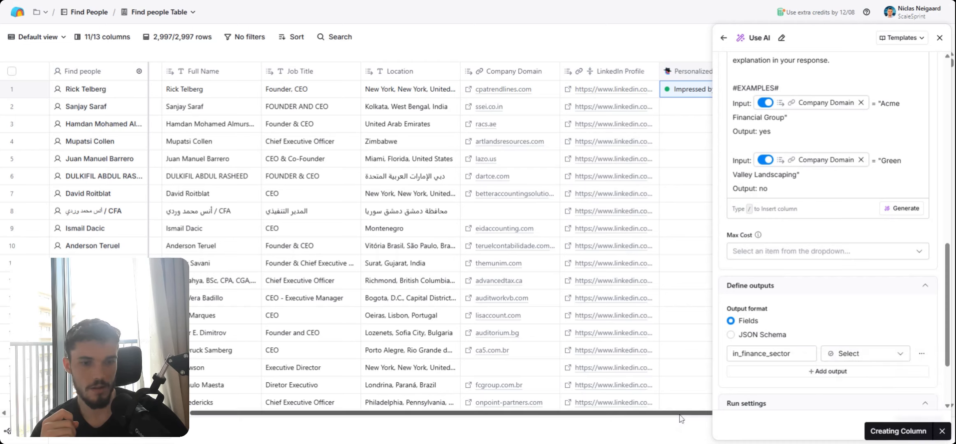
left_click_drag(681, 414, 879, 419)
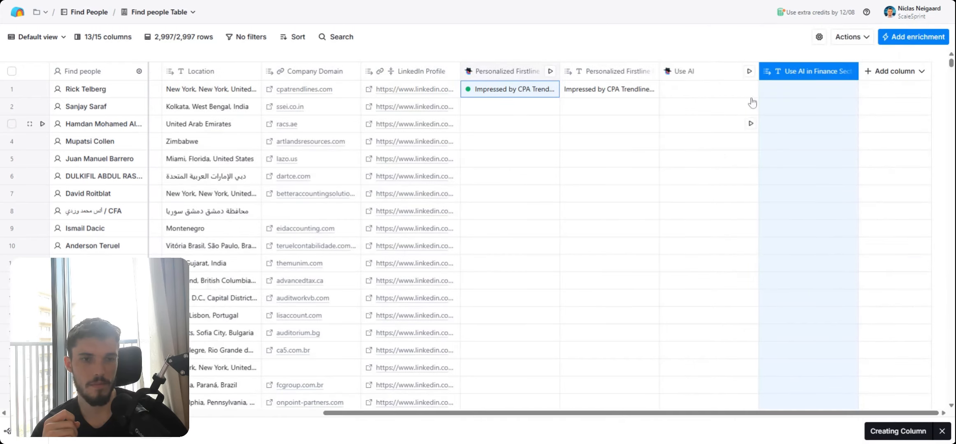
left_click(751, 89)
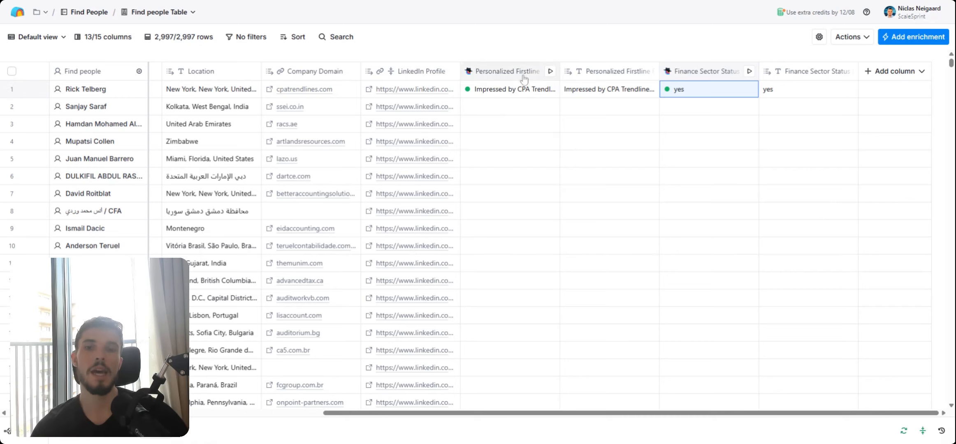
left_click_drag(867, 413, 867, 442)
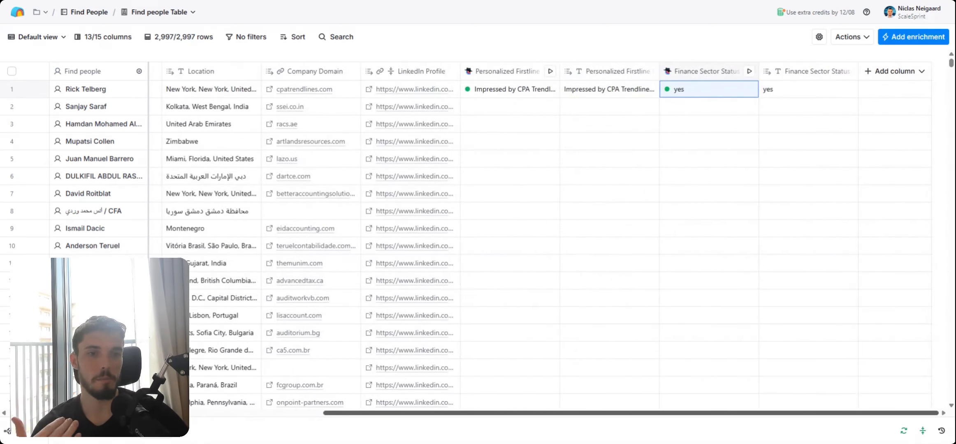